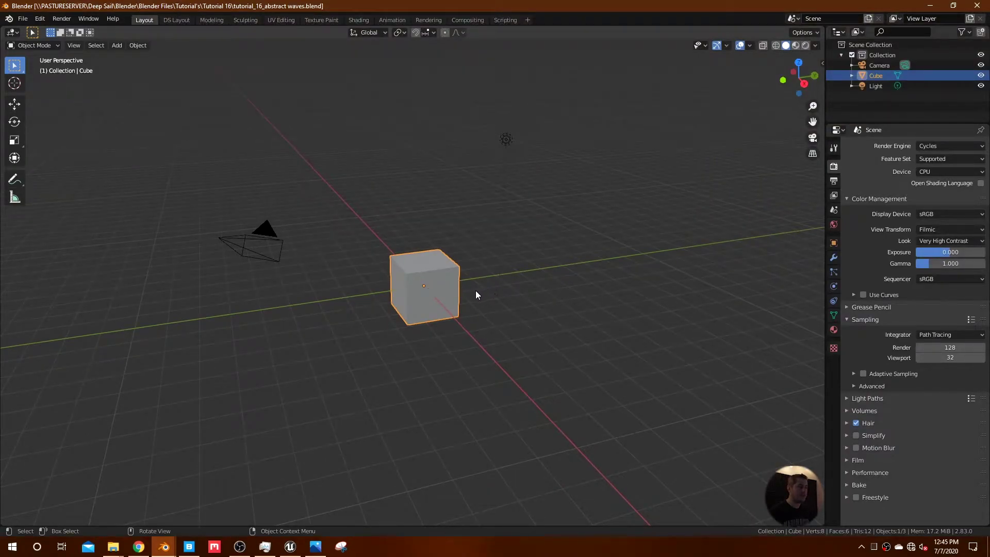
Add an Ocean modifier to the cube and orbit to a low view across the waves
click(833, 259)
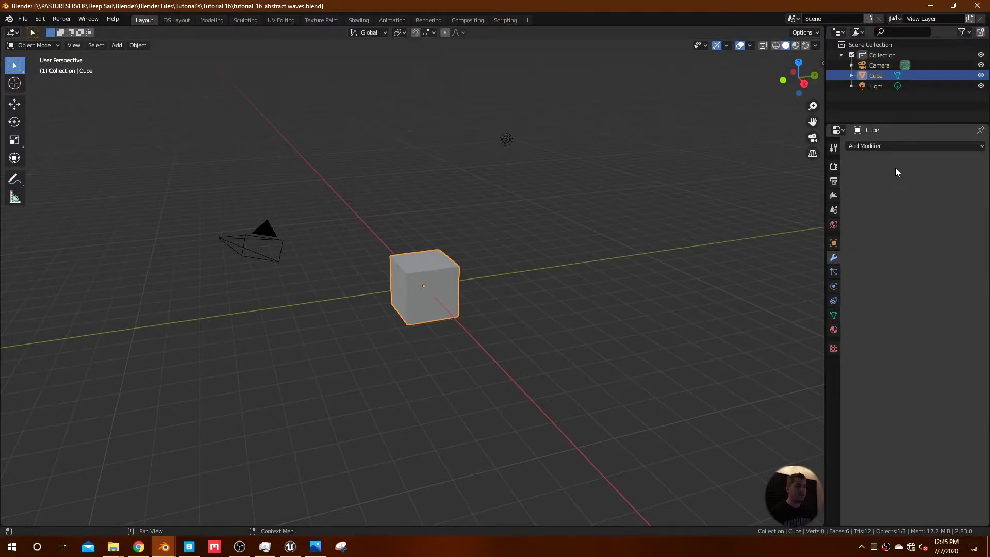
click(898, 148)
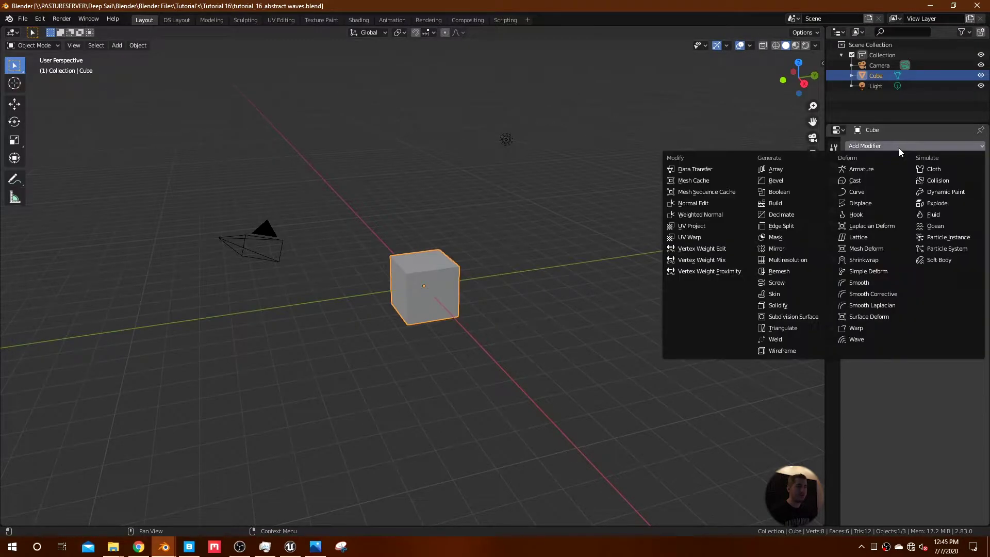
click(934, 226)
middle_drag(474, 305, 513, 285)
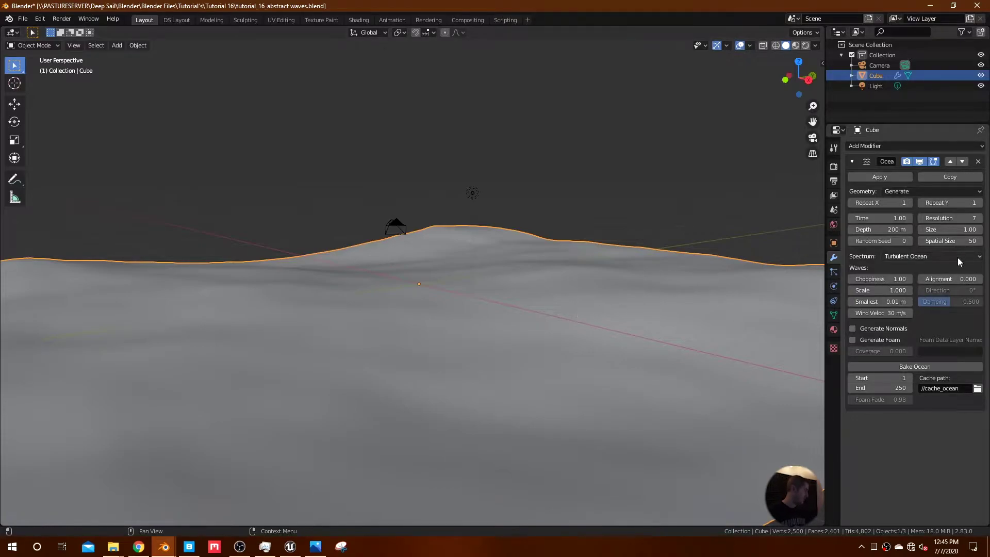
Set the Ocean modifier's Resolution to 28 and Choppiness to 1.09
double_click(951, 218)
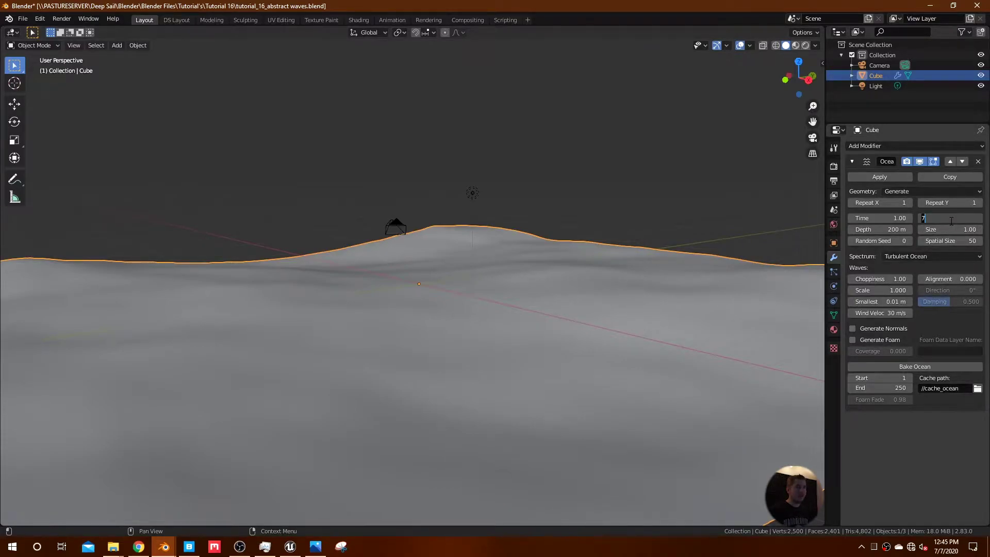
text(28)
key(Return)
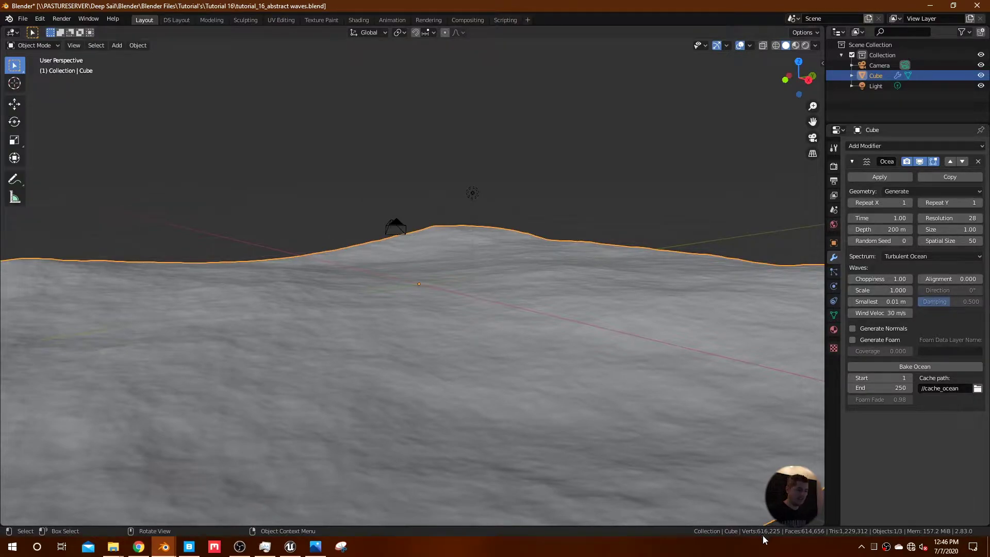
middle_drag(539, 373, 523, 393)
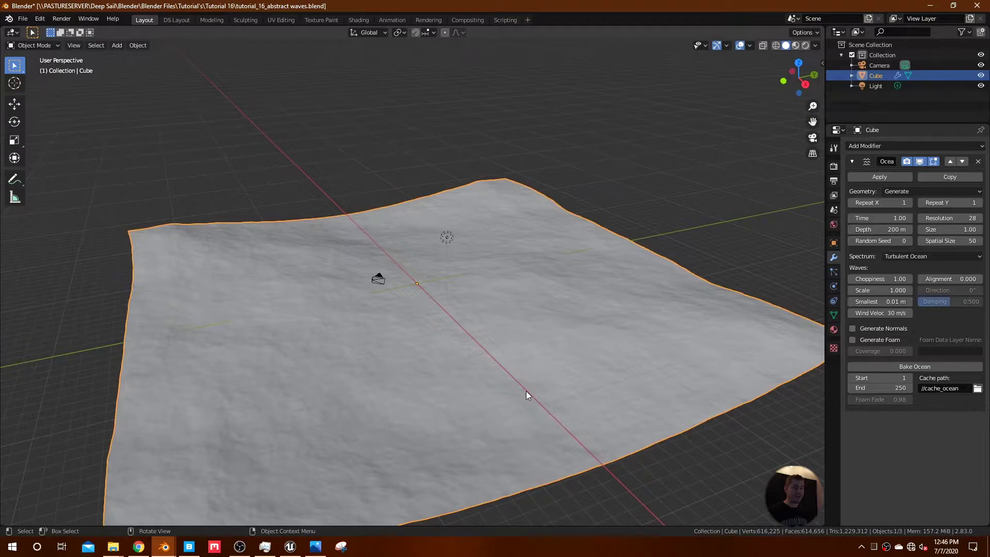
click(881, 280)
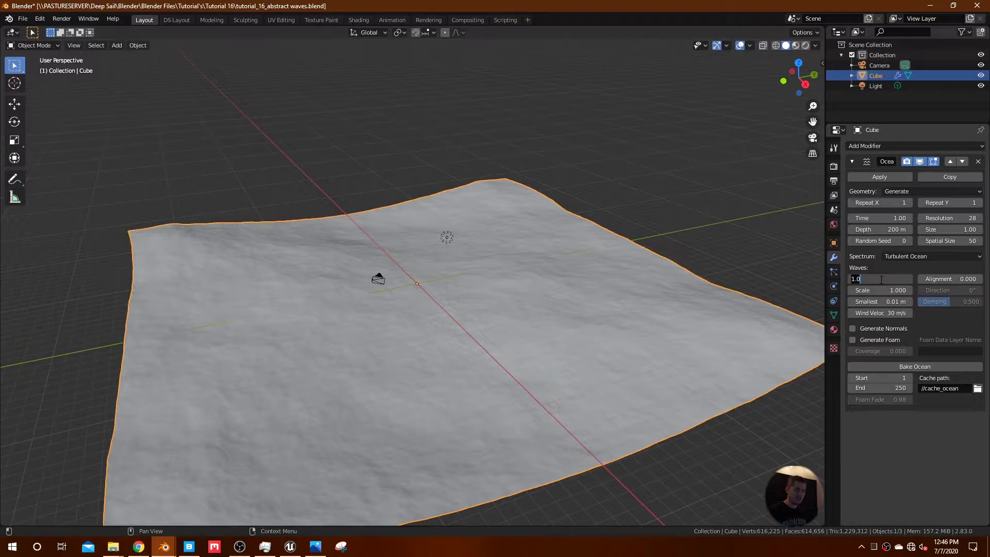
text(1.09)
key(Return)
mouse_move(532, 322)
middle_down()
mouse_move(531, 308)
mouse_move(525, 320)
middle_up()
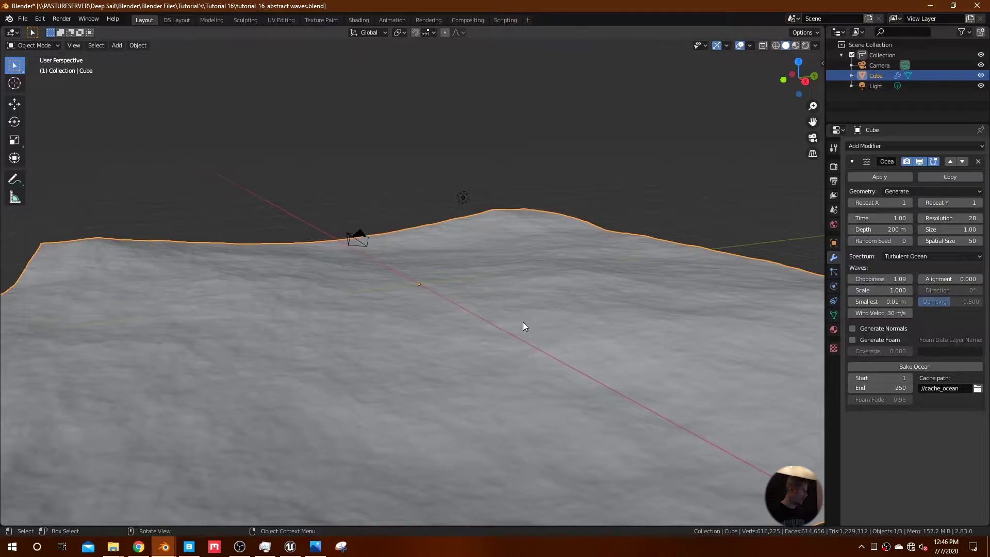
Set the Ocean wave Scale to 36 and inspect the enlarged curling mesh
click(880, 290)
text(36)
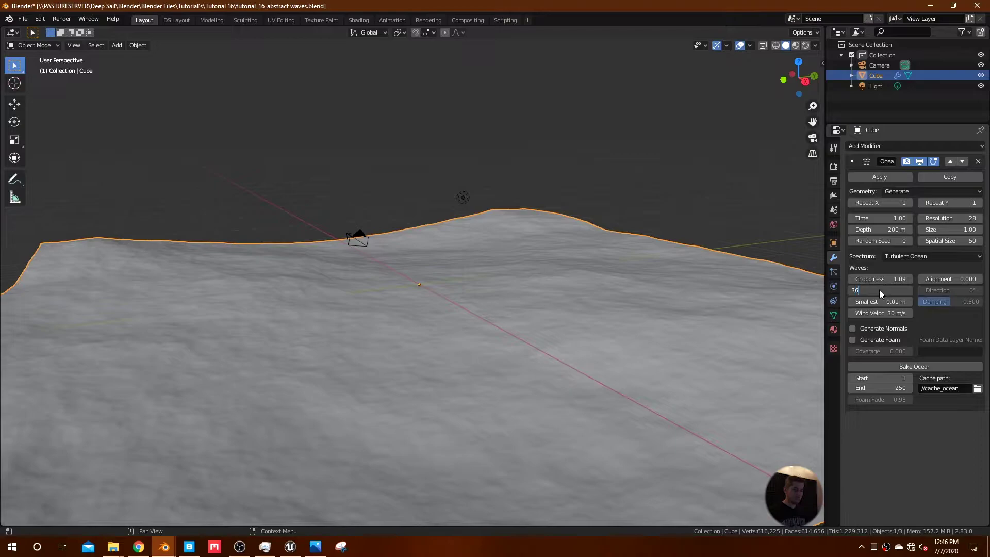
key(Return)
middle_drag(711, 254, 554, 304)
scroll(546, 315, down, 5)
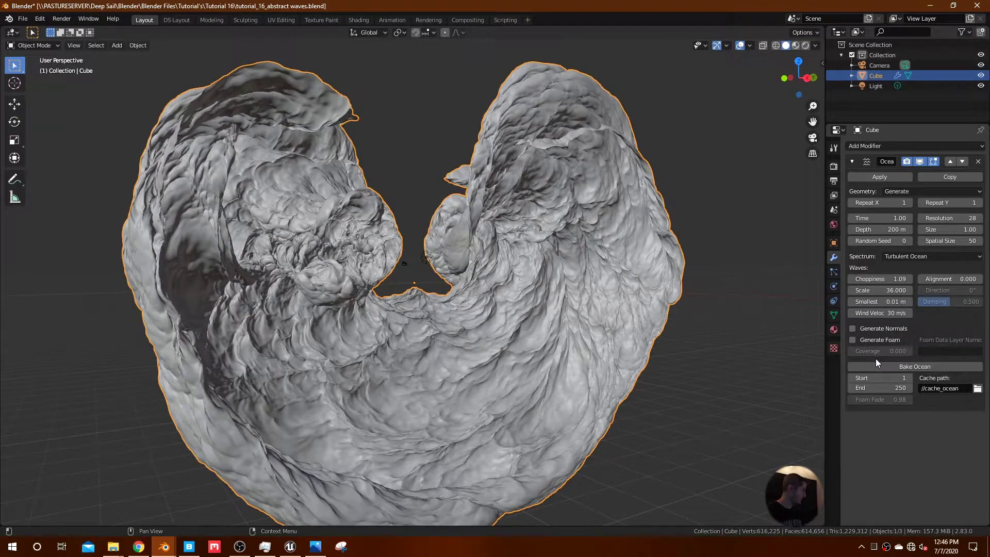
Enable Generate Normals and Generate Foam on the ocean, with foam Coverage 4.5
click(892, 333)
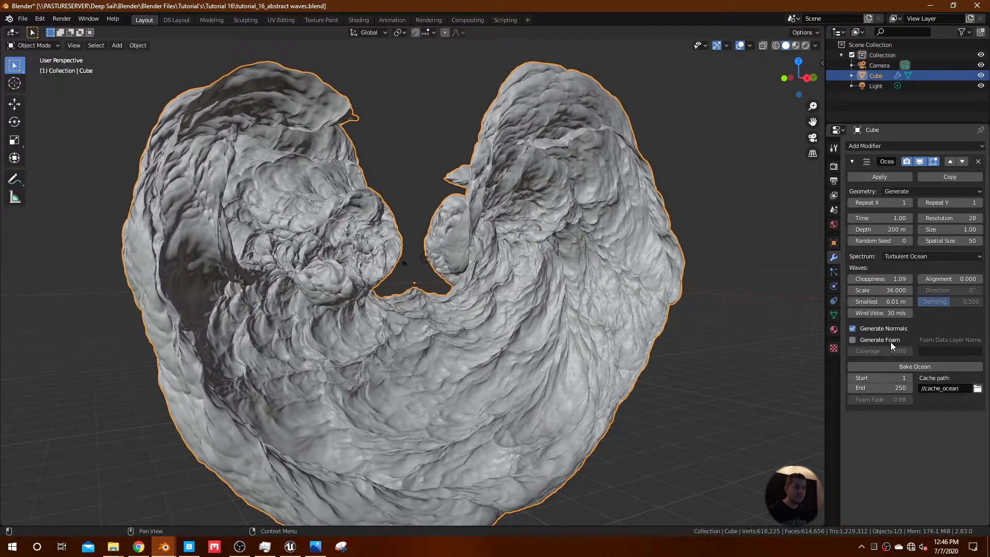
click(891, 341)
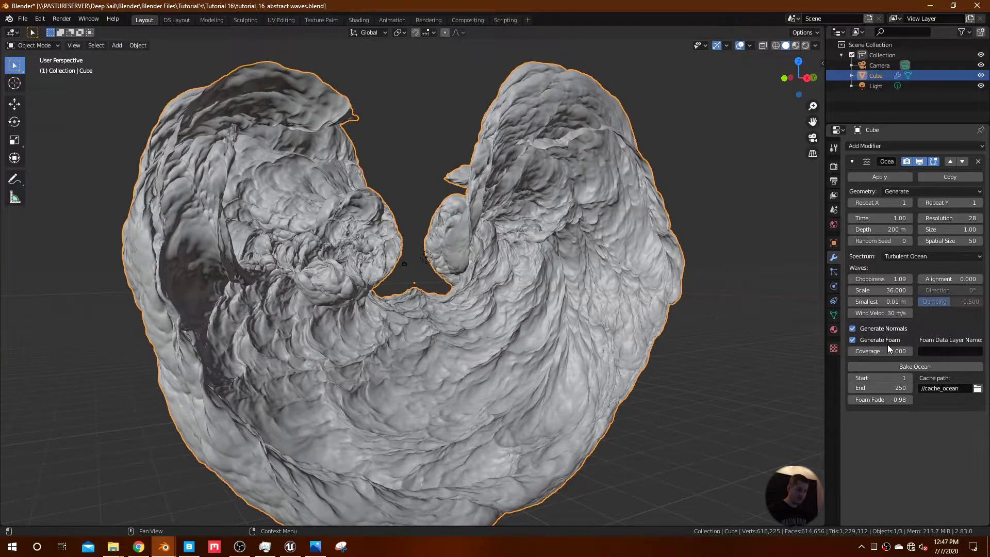
click(886, 350)
text(4.5)
key(Return)
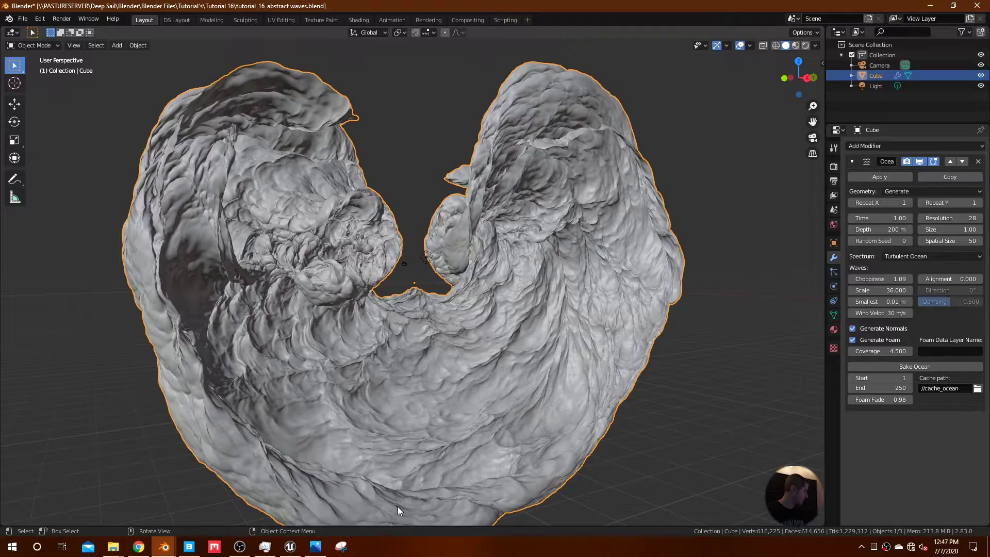
Raise the Ocean Random Seed step by step to 4, inspecting each new wave shape
click(908, 239)
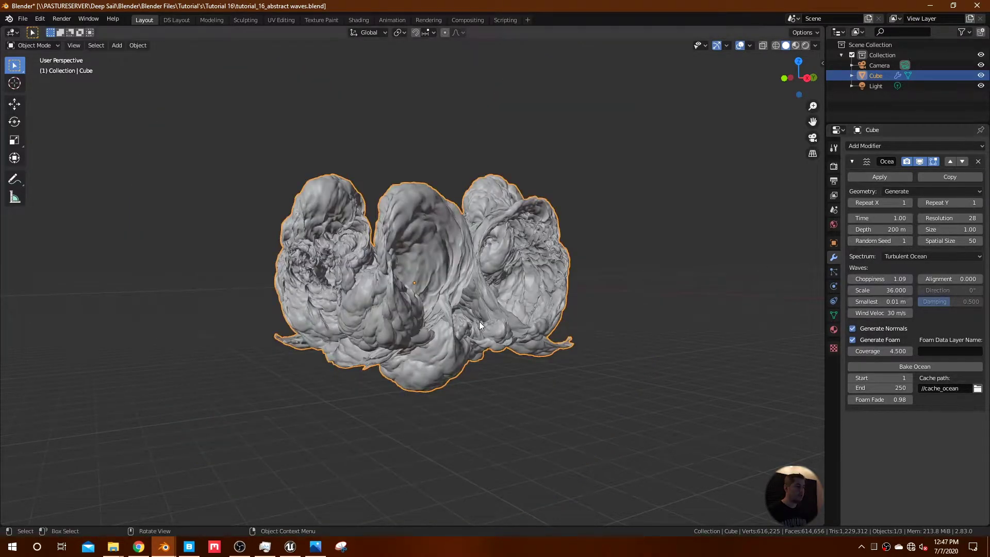
middle_drag(479, 320, 593, 310)
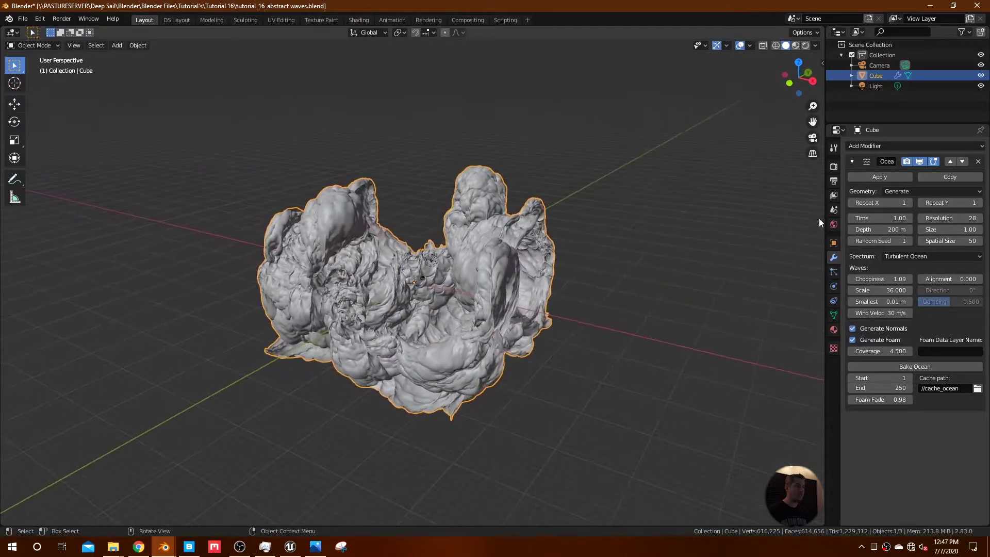
click(909, 240)
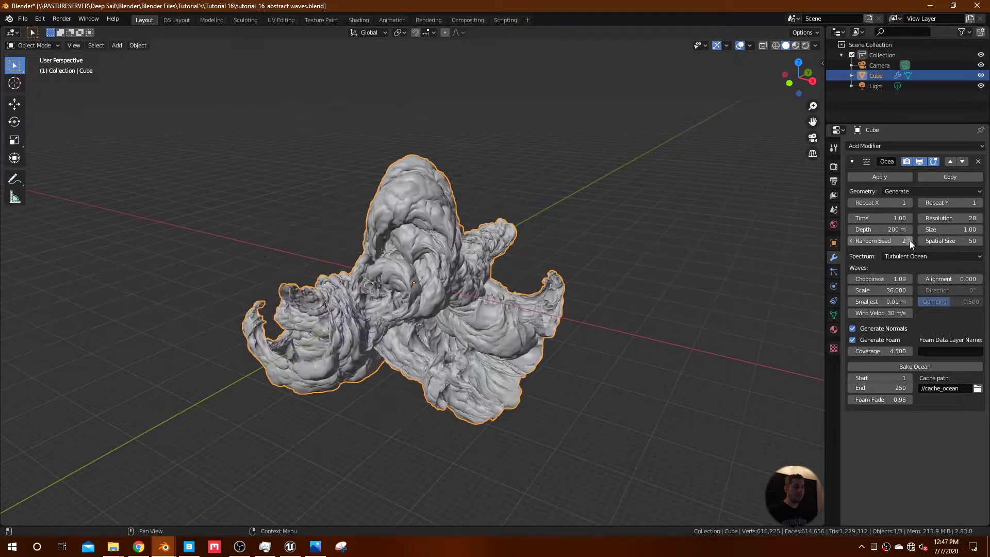
click(909, 240)
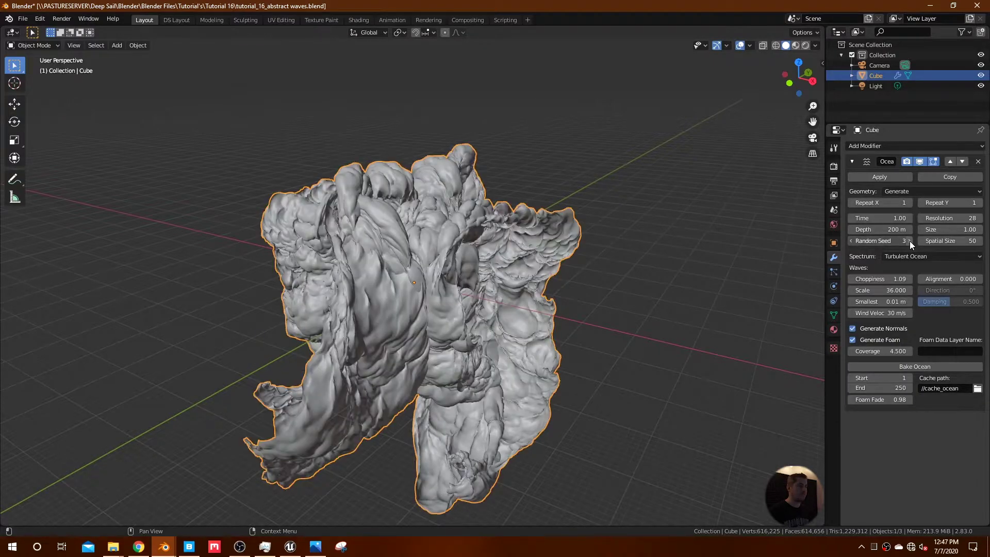
click(910, 241)
middle_drag(639, 294, 679, 298)
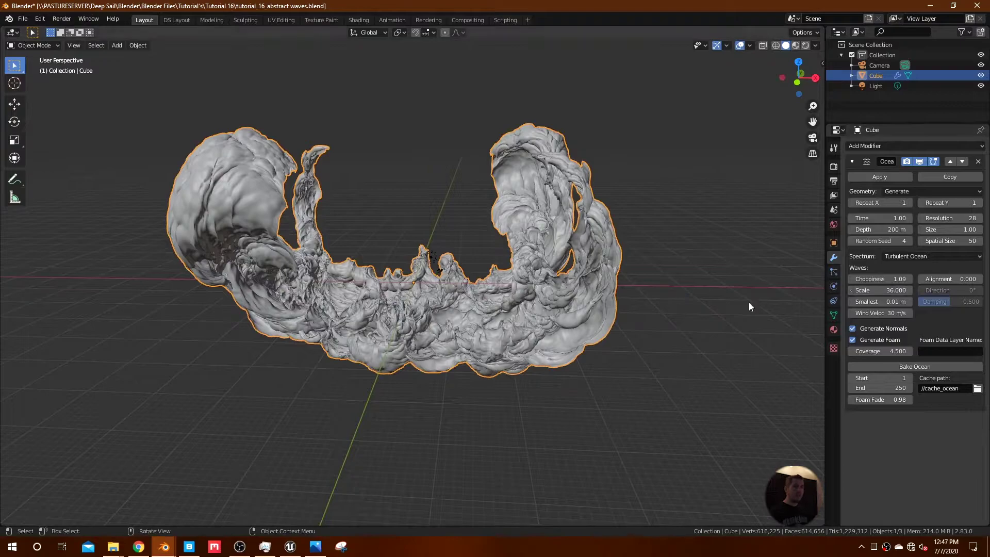
scroll(472, 308, up, 4)
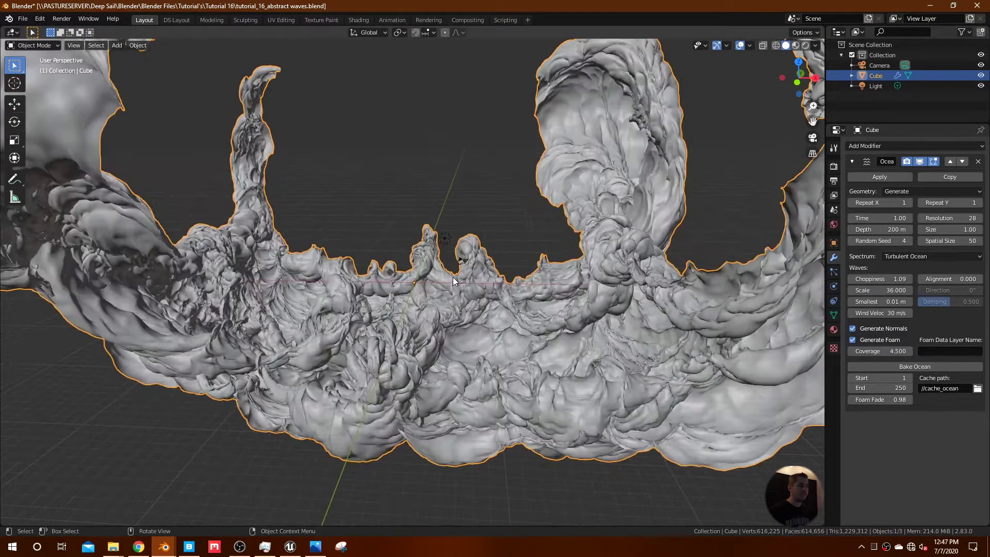
scroll(453, 277, down, 4)
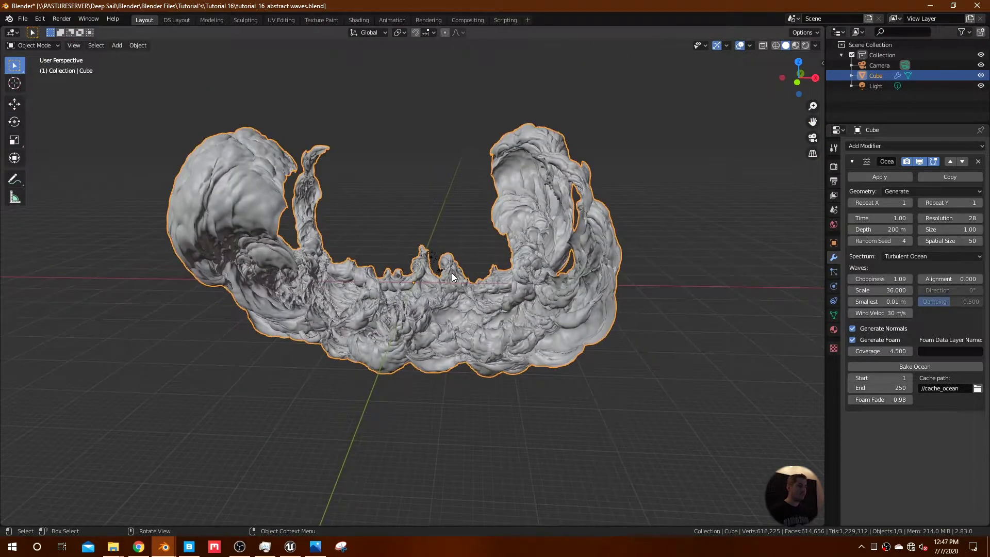
In front view, move the scene light up and to the right of the waves
key(KP_1)
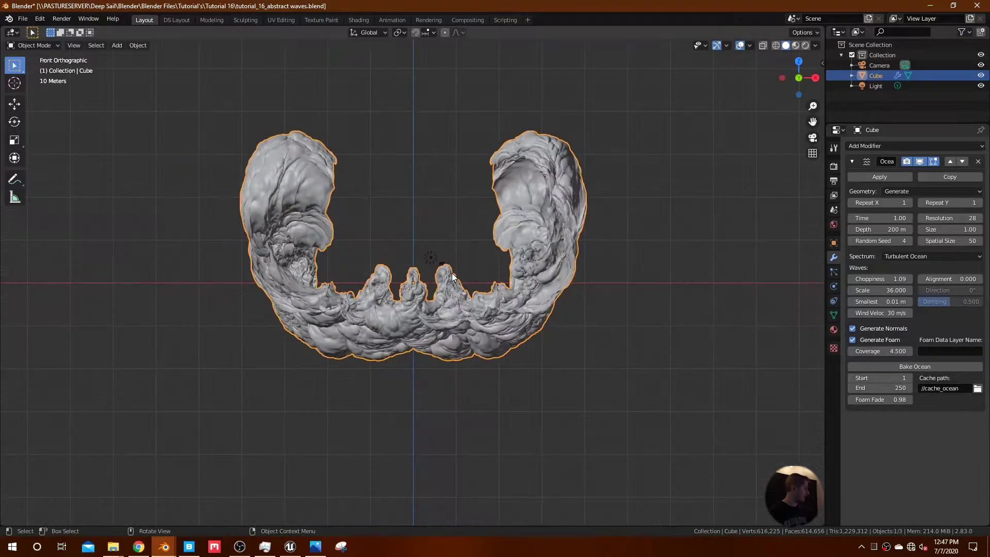
click(433, 259)
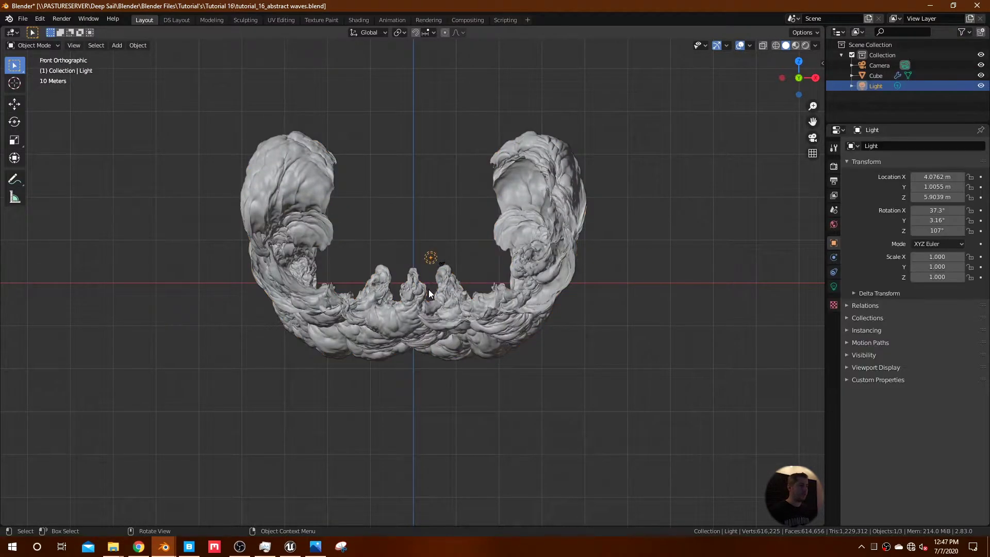
key(g)
click(620, 227)
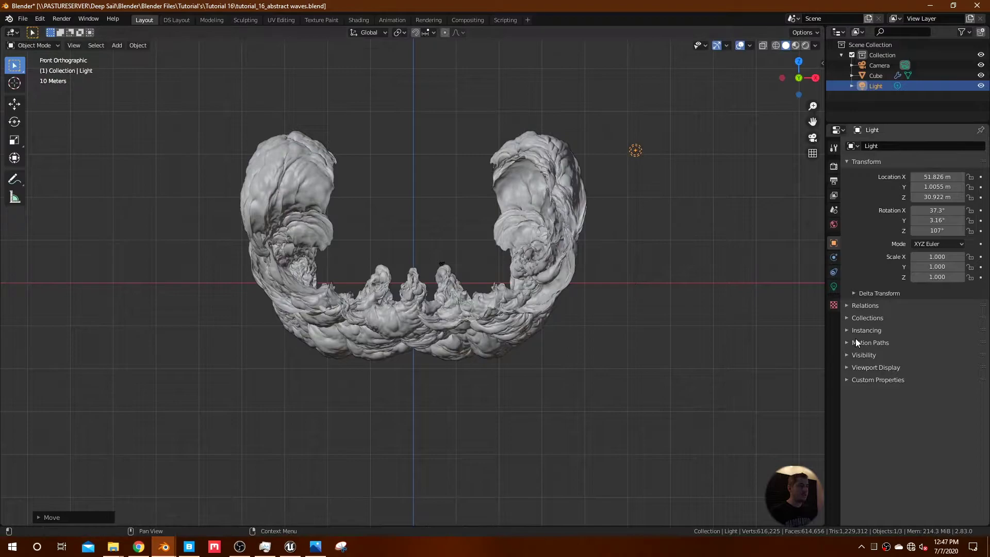
Make the light an Area light sized 38 m by 31 m
click(835, 287)
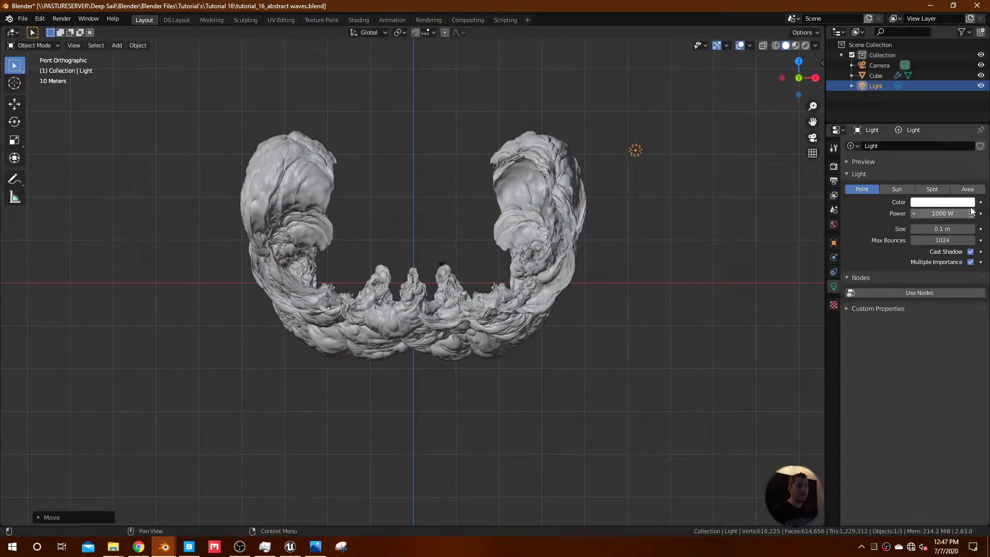
click(973, 190)
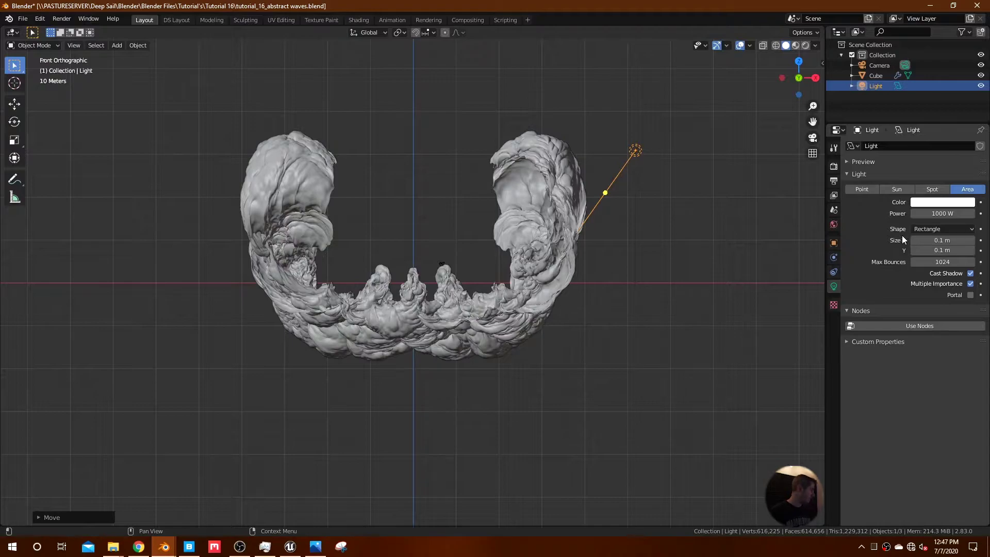
click(934, 240)
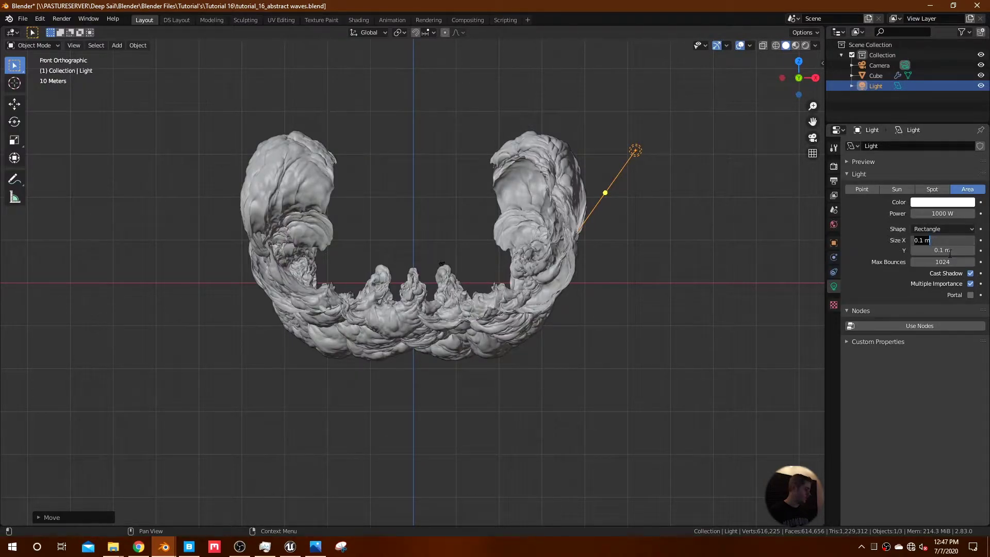
text(38)
key(Tab)
text(31)
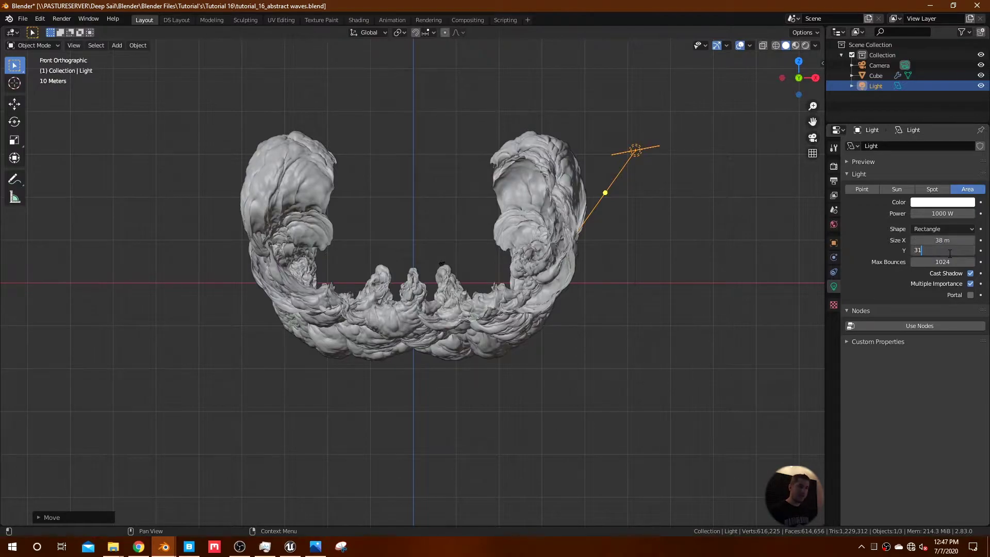
key(Return)
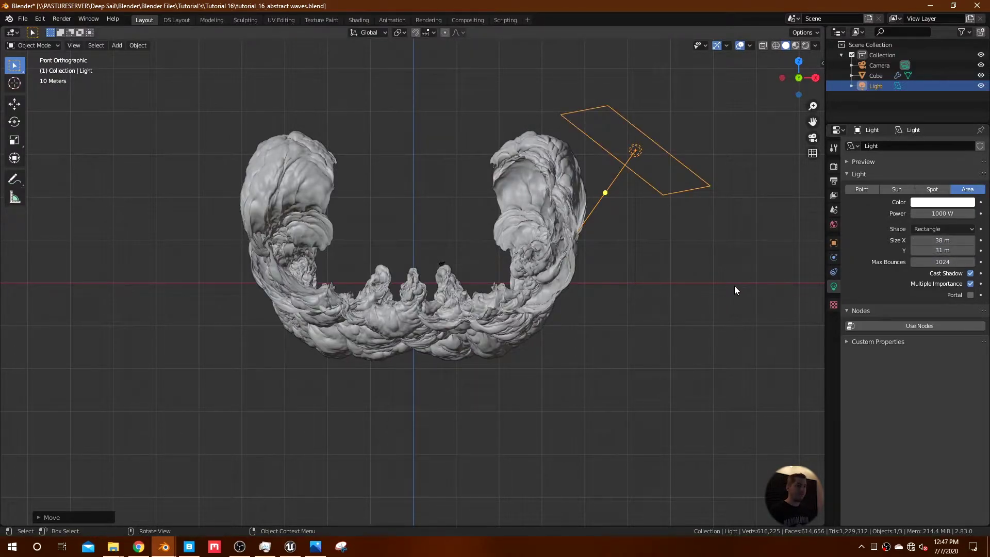
Rotate the area light toward the sculpture from top view and move it right
key(KP_7)
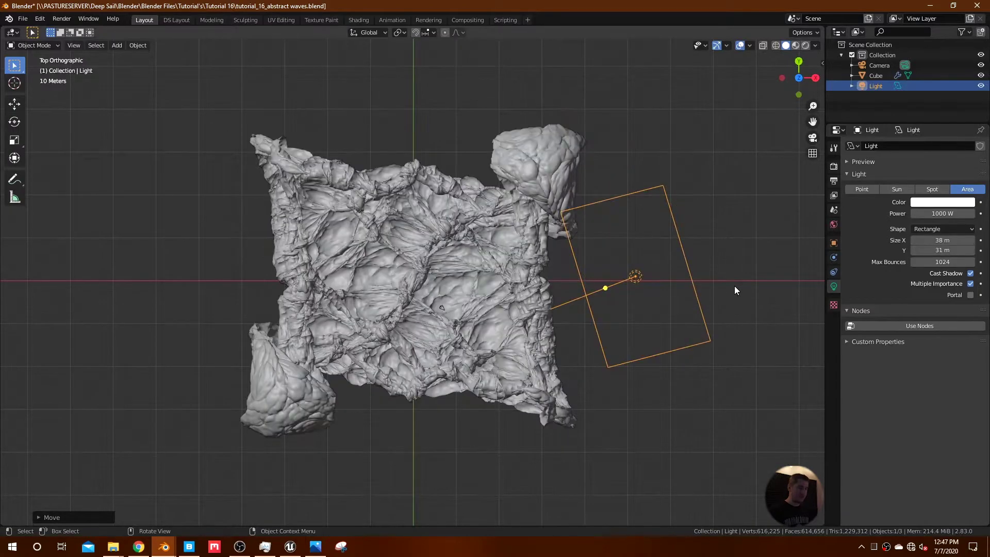
key(r)
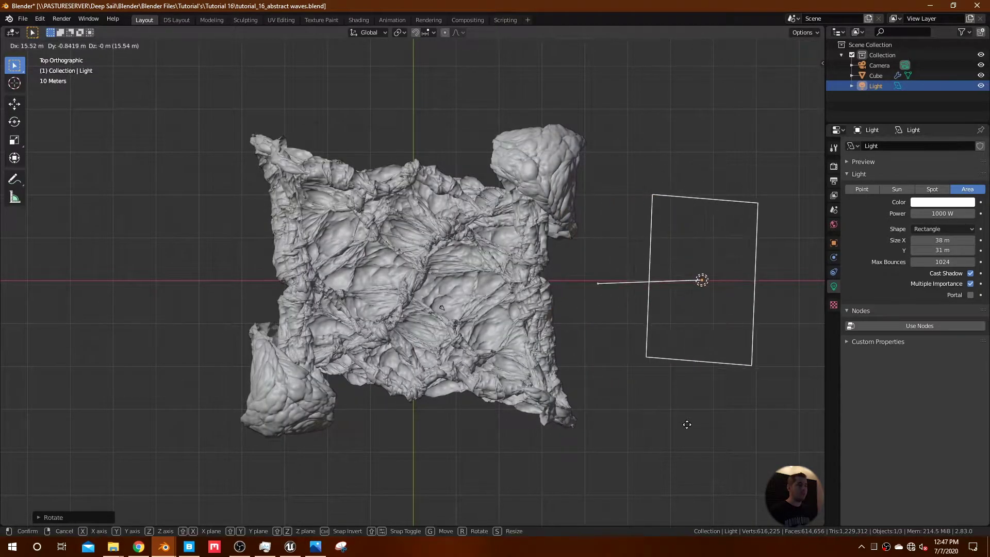
click(696, 439)
key(KP_1)
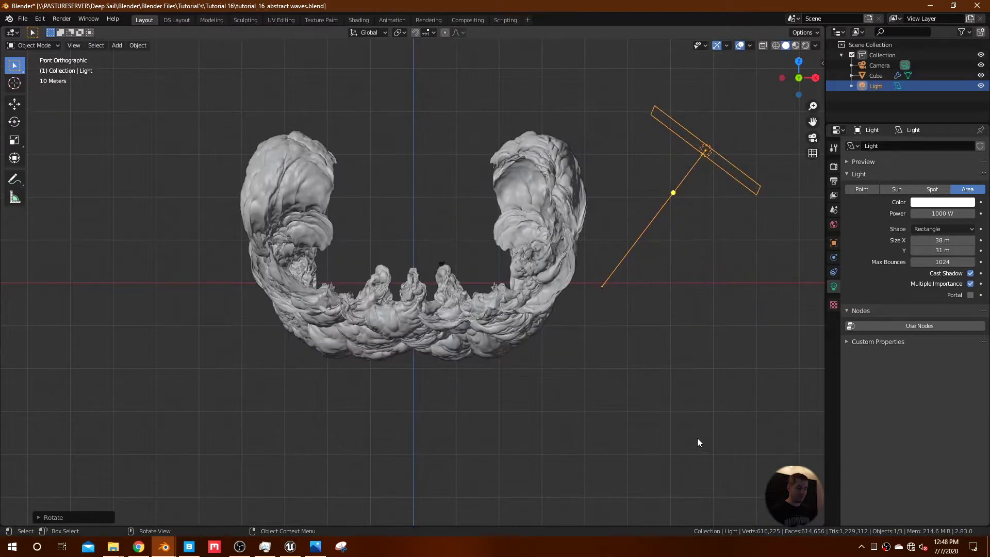
key(g)
click(593, 330)
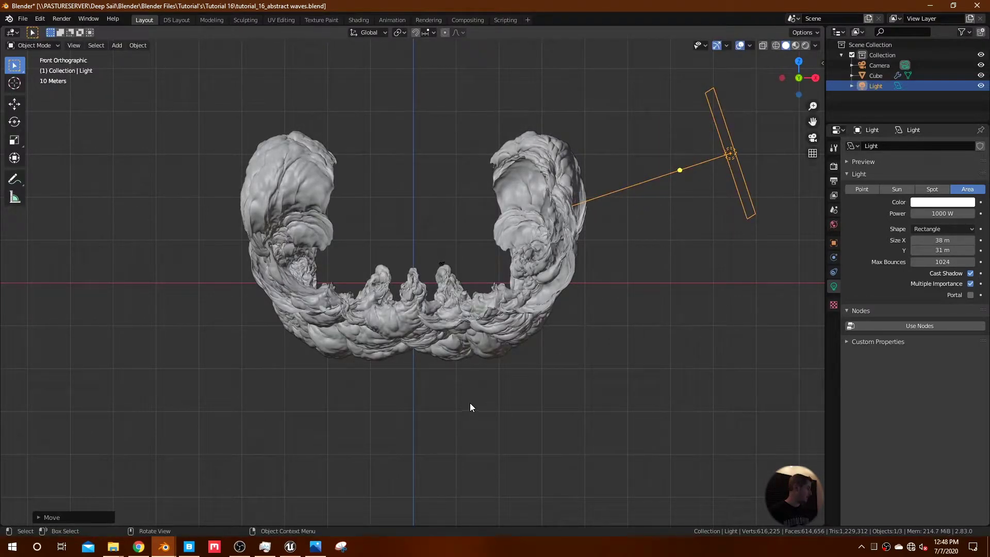
Set the area light's Power to 1275633 W and its colour to blue
click(939, 214)
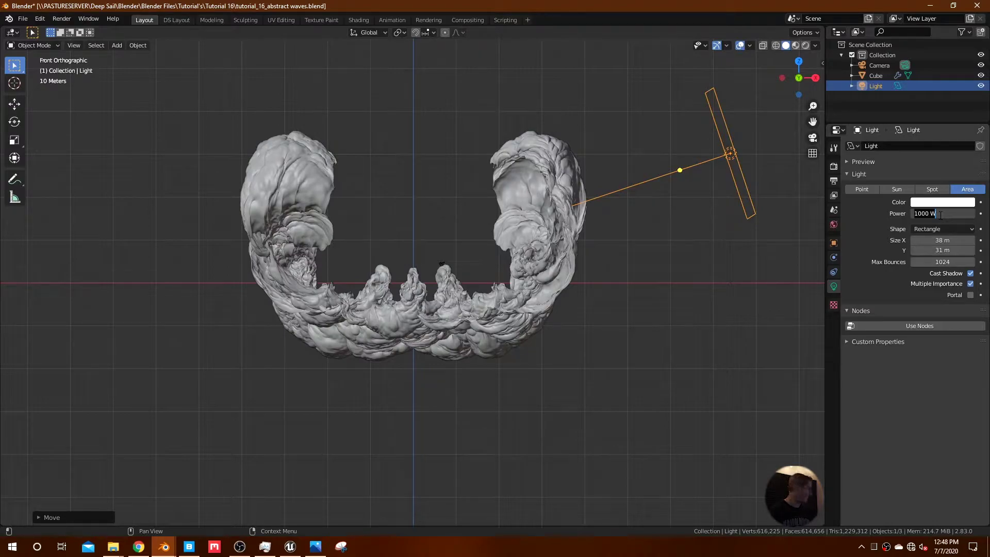
text(1275633)
key(Return)
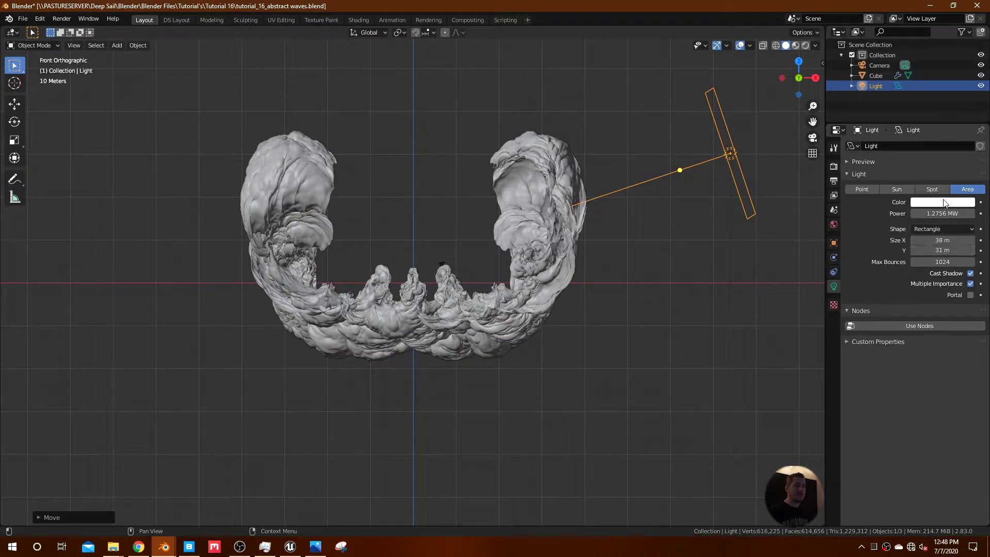
click(944, 203)
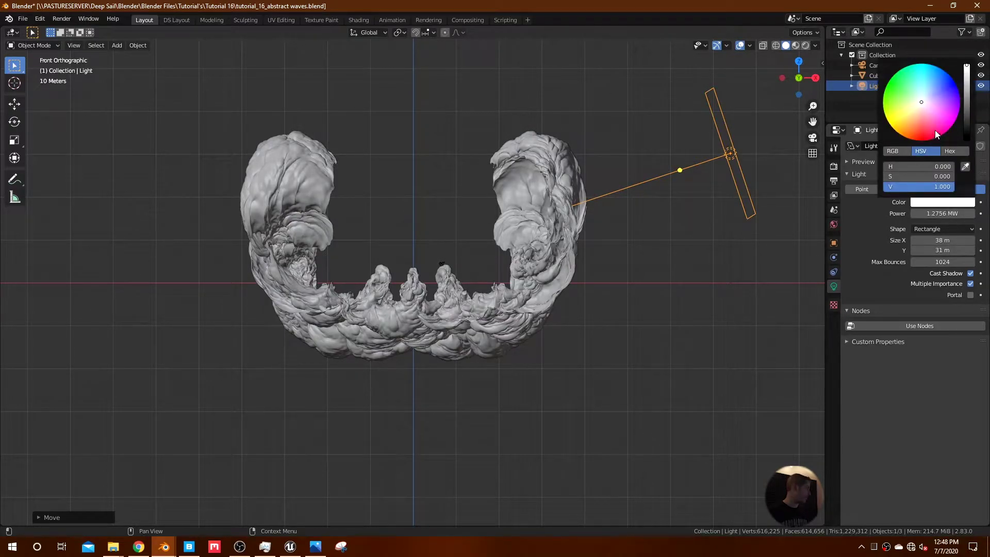
drag(937, 83, 945, 76)
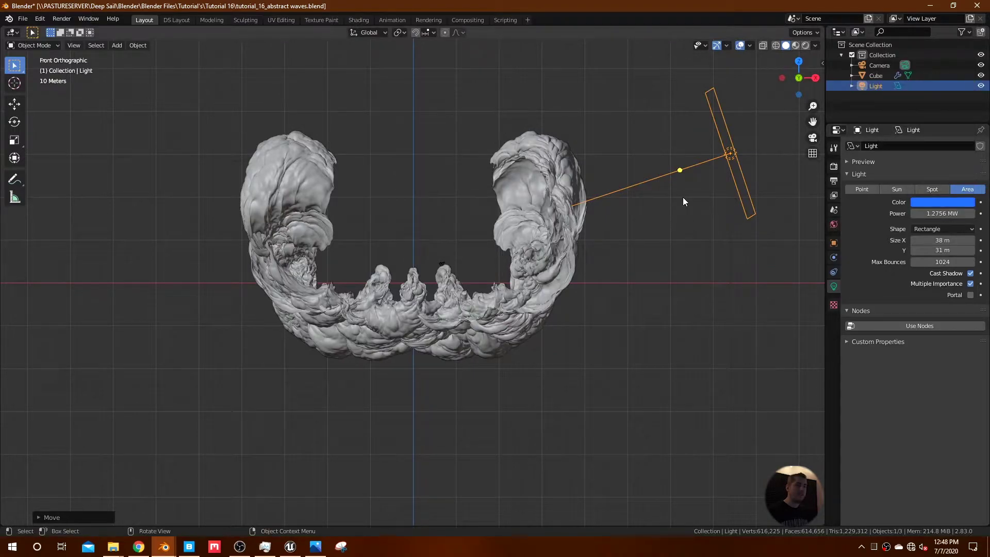
key(KP_7)
scroll(592, 317, down, 3)
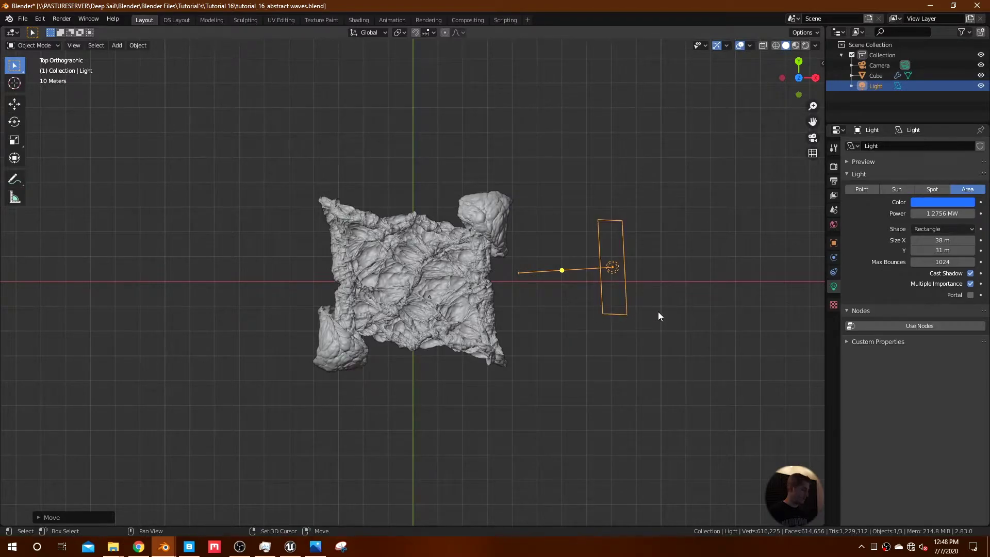
Duplicate the area light and place the copy left of the sculpture, rotated toward it
key(shift+d)
click(298, 324)
key(r)
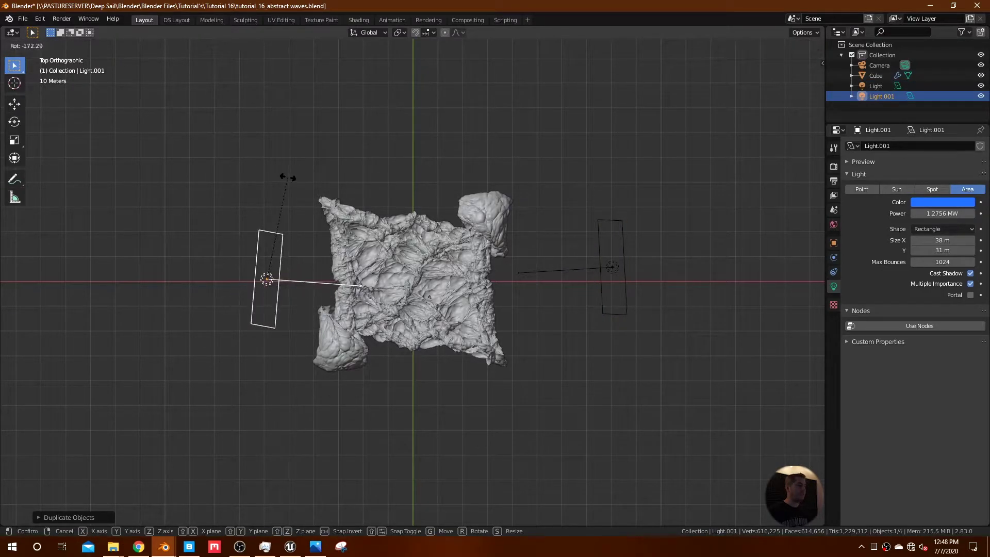
click(277, 175)
key(g)
click(222, 186)
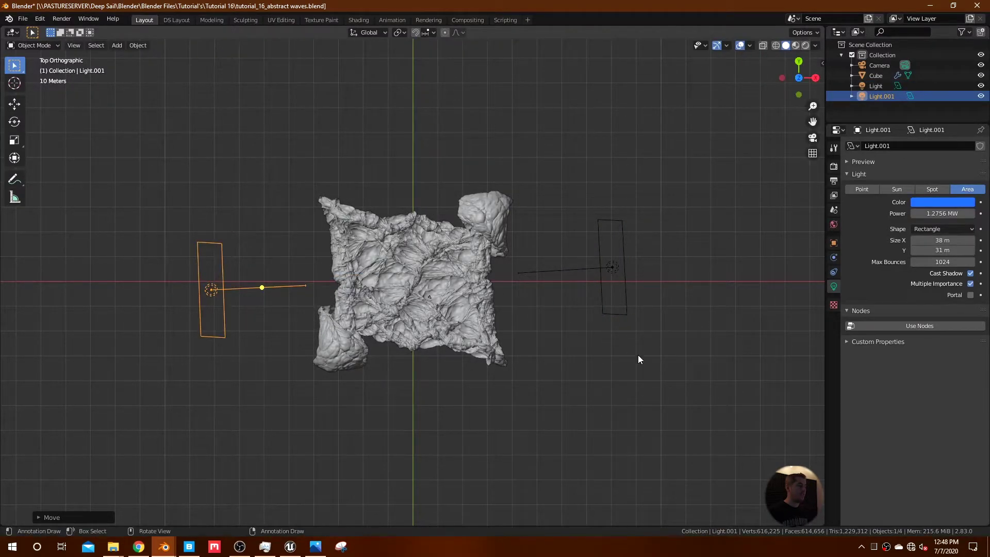
Give Light.001 a white colour and lower its Power to 265757 W
click(935, 203)
drag(922, 106, 924, 102)
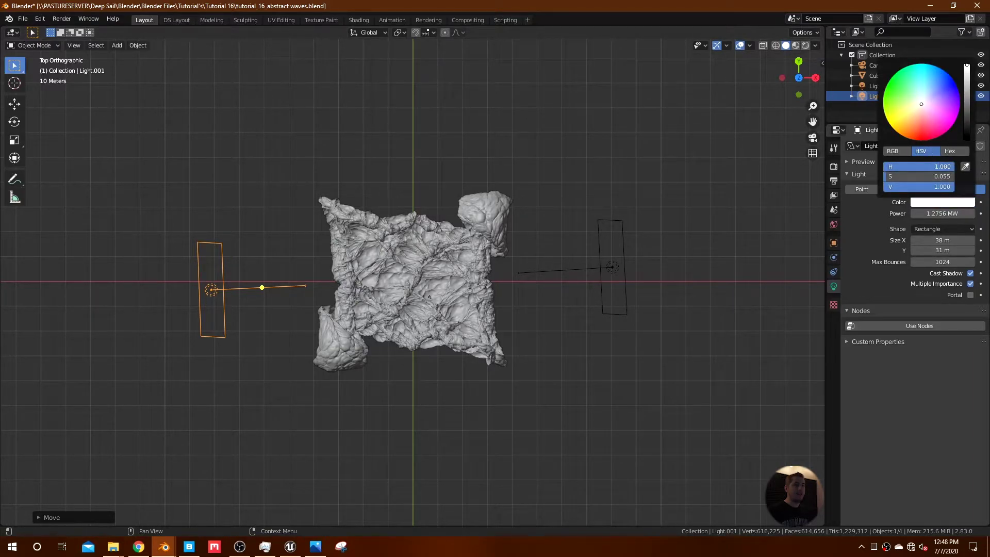
middle_drag(598, 376, 577, 280)
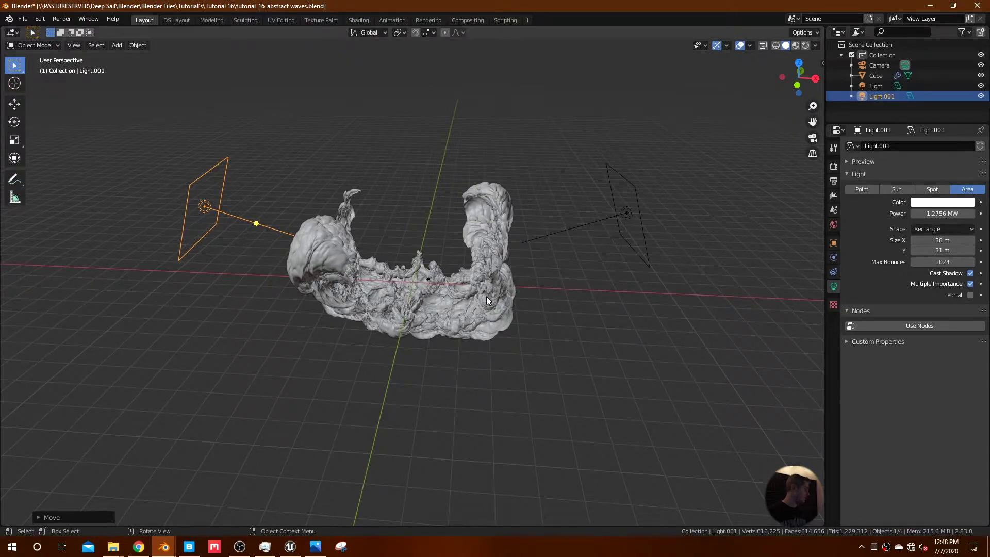
scroll(576, 280, up, 3)
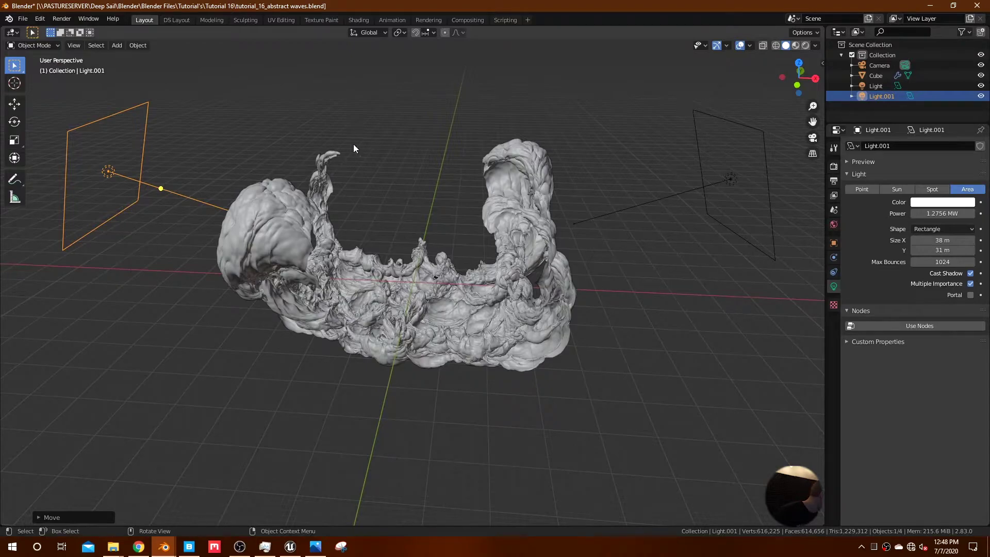
click(942, 213)
click(948, 213)
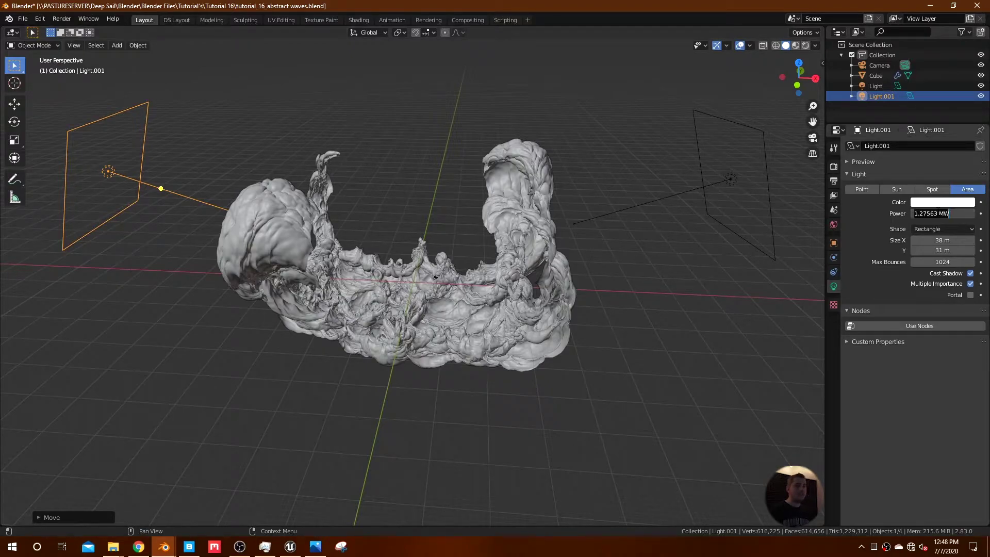
key(ctrl+a)
text(26)
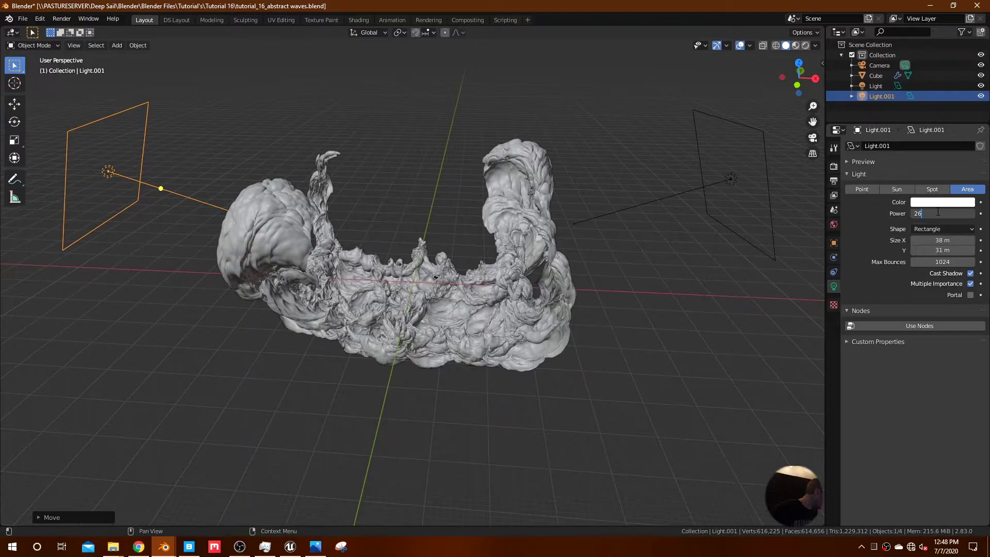
text(5)
text(.57)
key(Return)
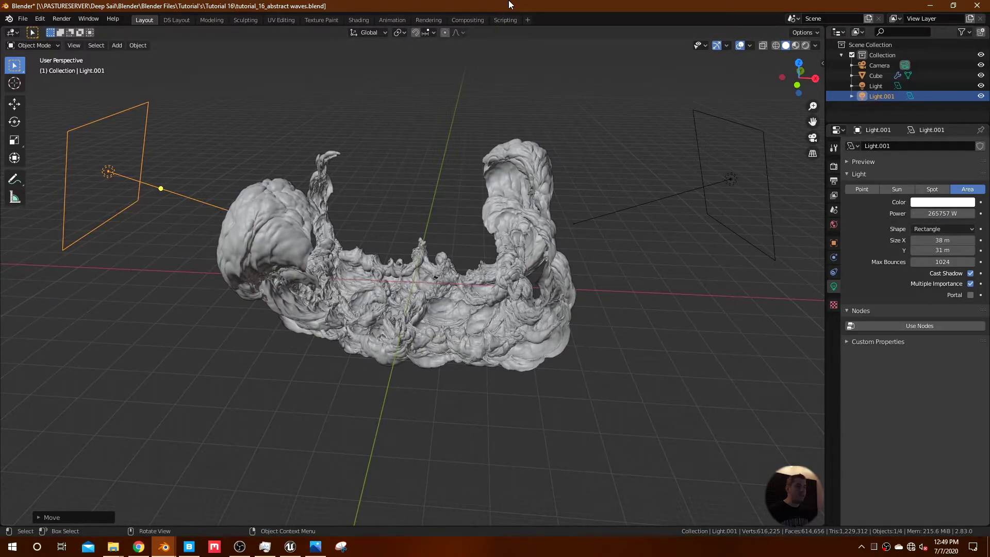
From top view, re-angle the blue right-hand light toward the sculpture
middle_drag(551, 204, 562, 261)
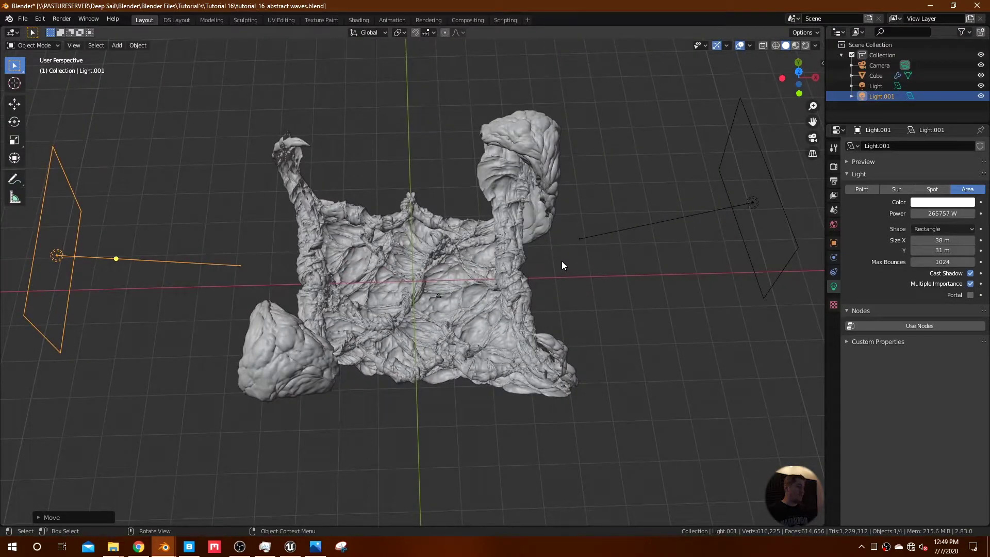
key(KP_7)
click(700, 261)
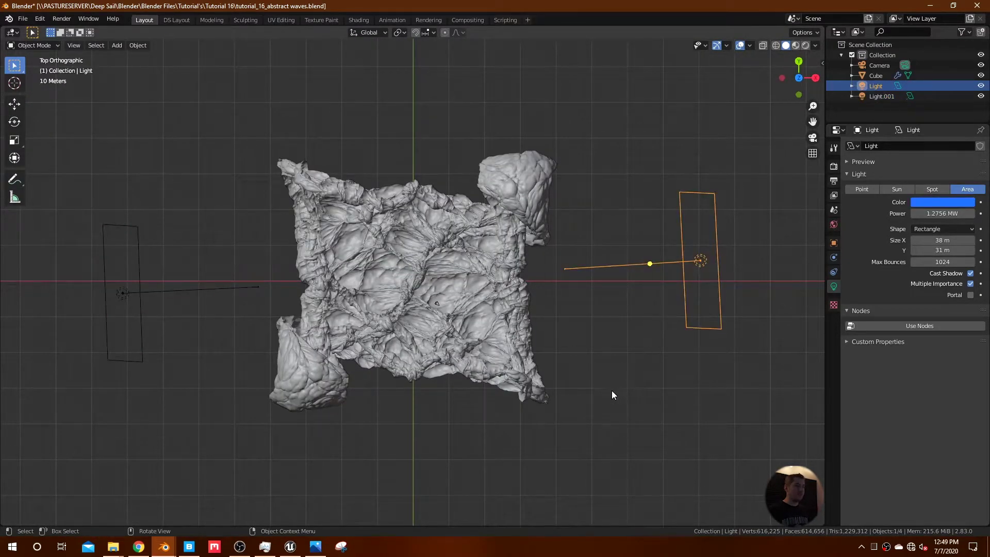
key(g)
key(r)
click(696, 369)
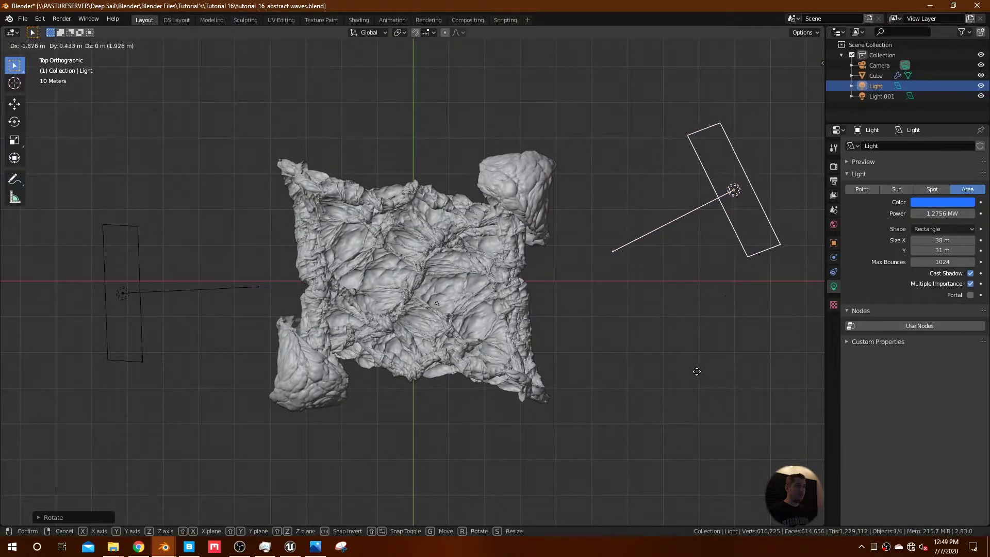
Rotate Light.001 and raise it high on the left of the sculpture
click(133, 289)
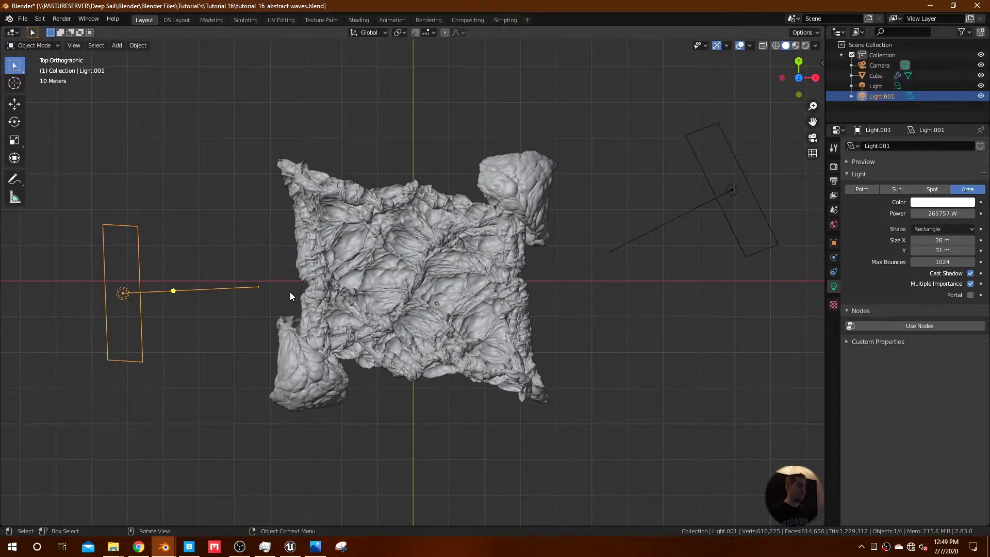
key(r)
click(302, 286)
key(g)
click(314, 279)
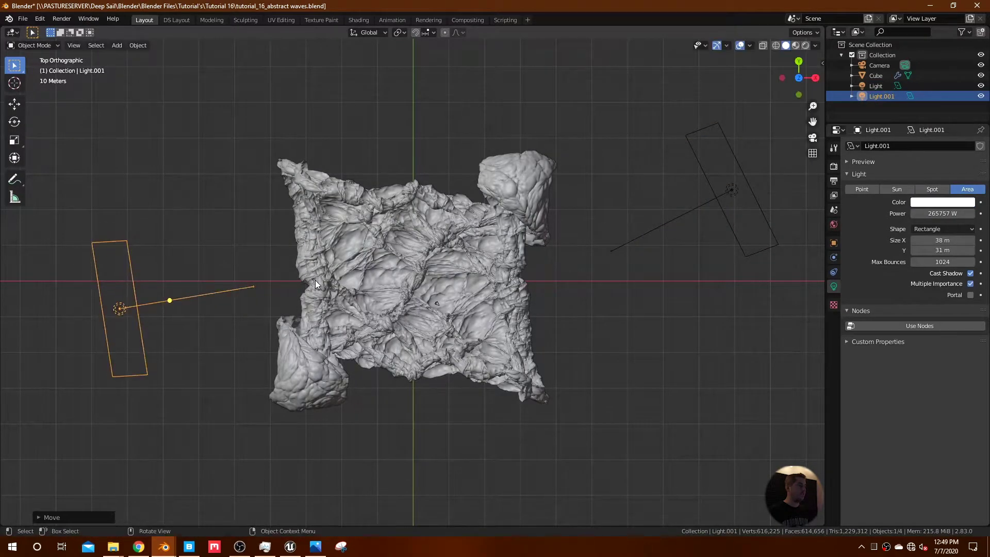
key(KP_1)
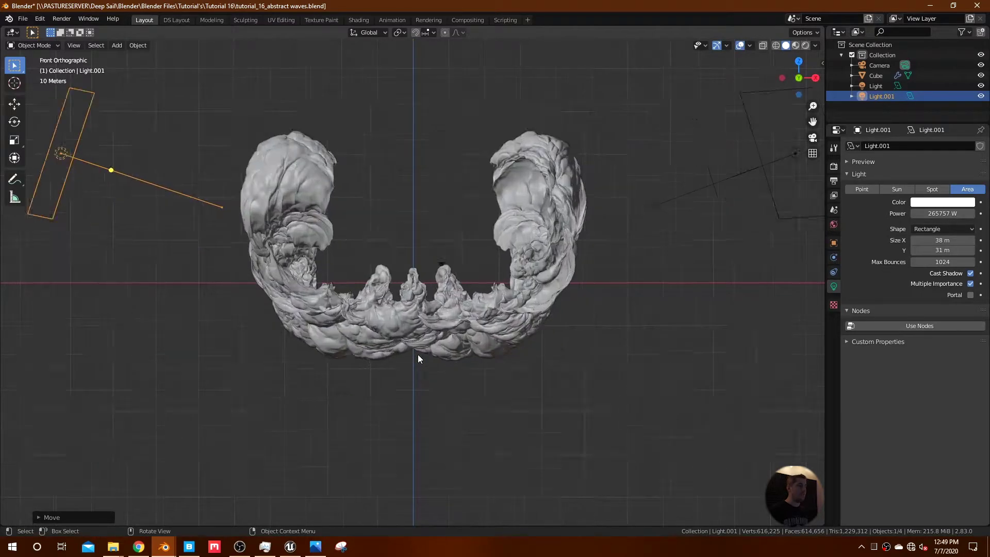
shift+middle_drag(422, 352, 463, 360)
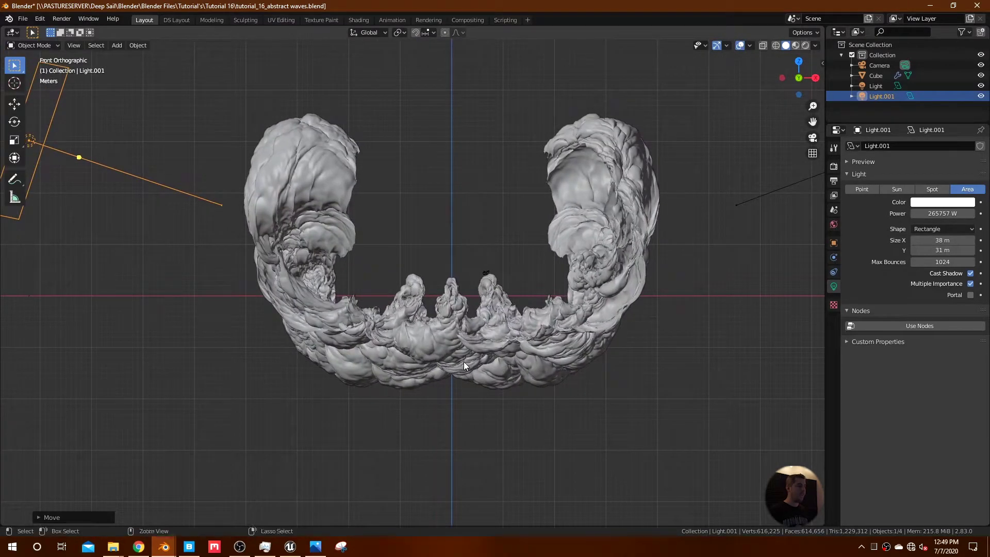
Set the render resolution to the 4k UHDTV 2160p preset (3840×2160)
key(KP_0)
click(500, 185)
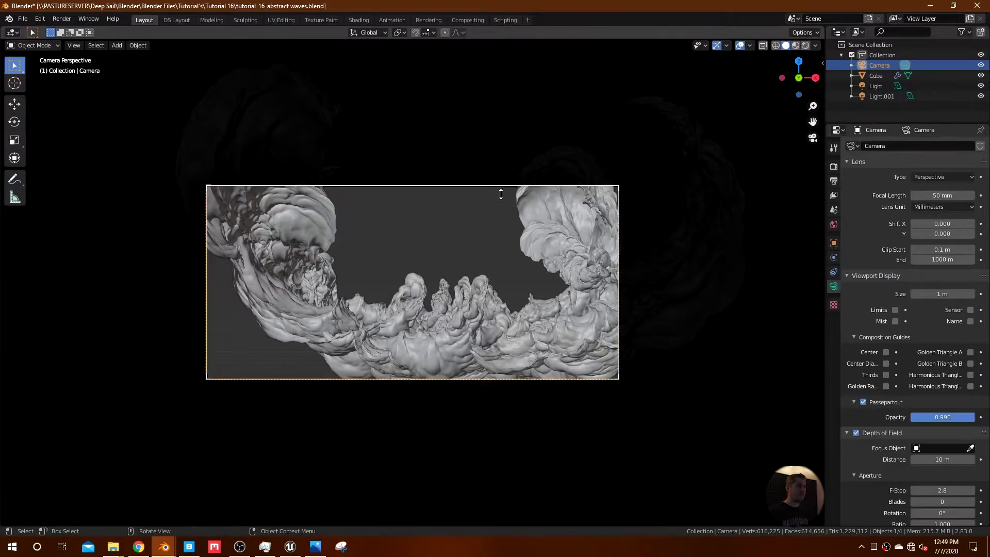
click(833, 165)
click(833, 181)
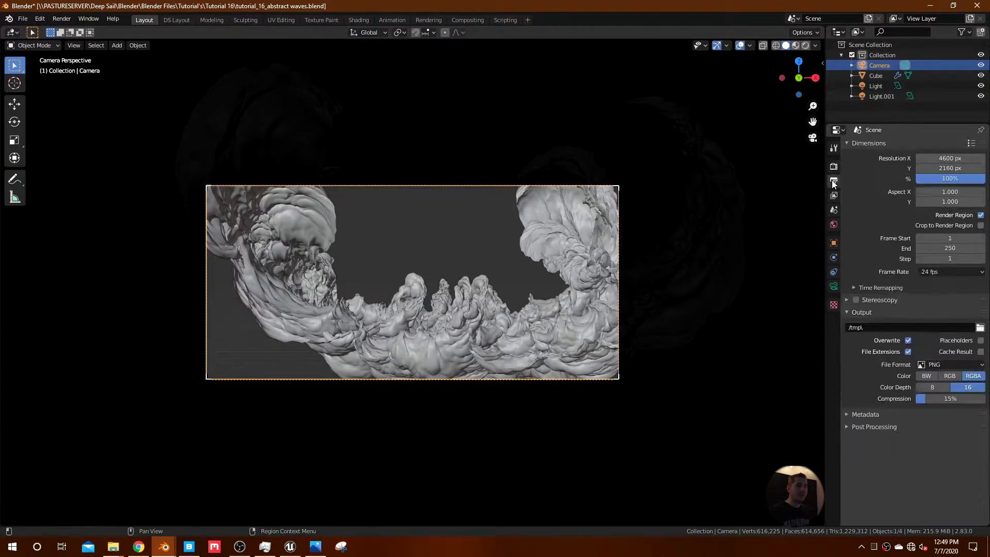
click(970, 143)
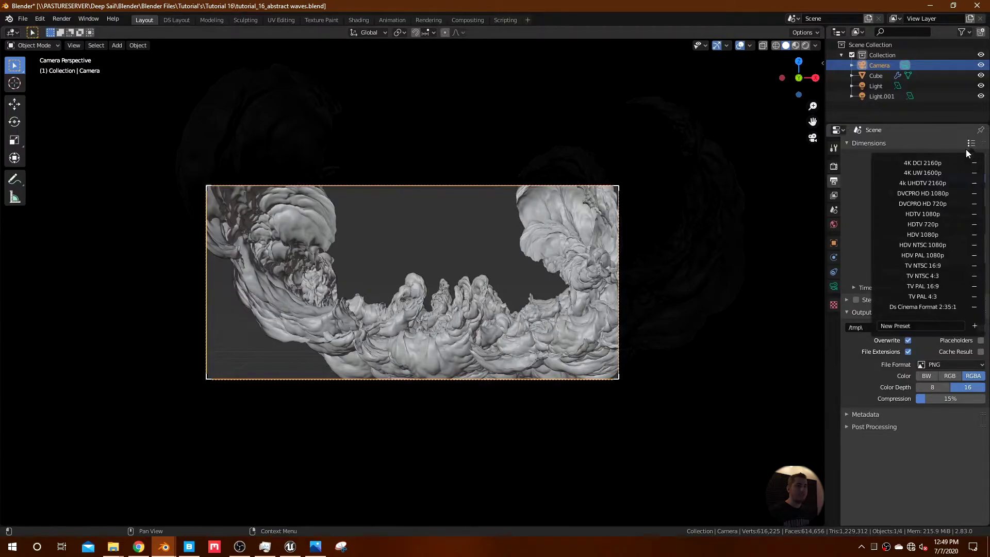
click(947, 183)
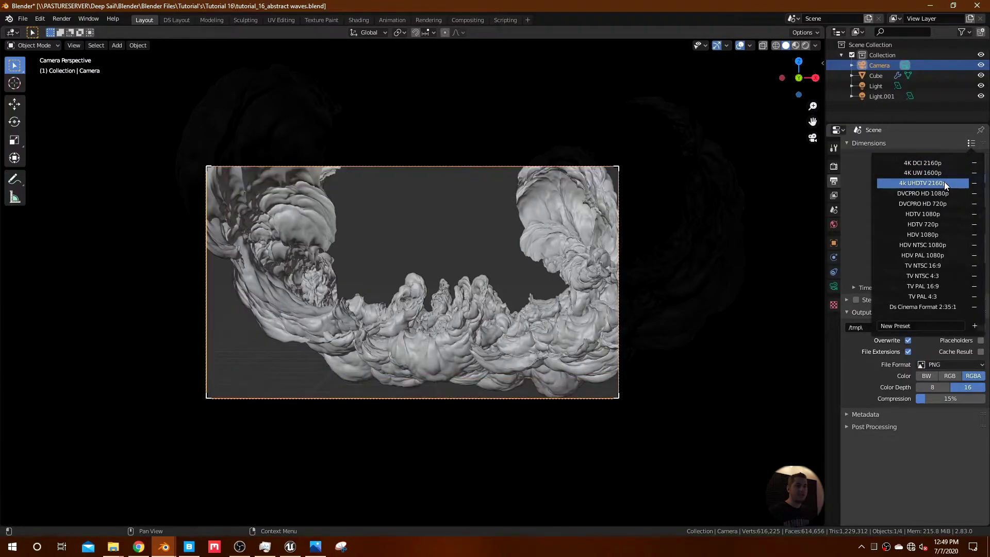
Push the camera back along its depth axis and rotate it toward the sculpture
key(g)
key(z)
key(z)
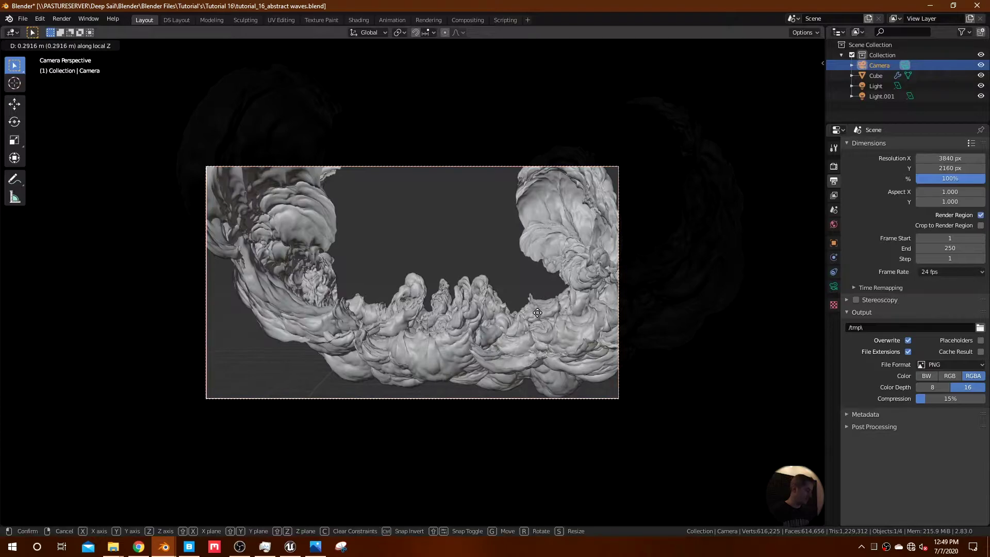
click(524, 504)
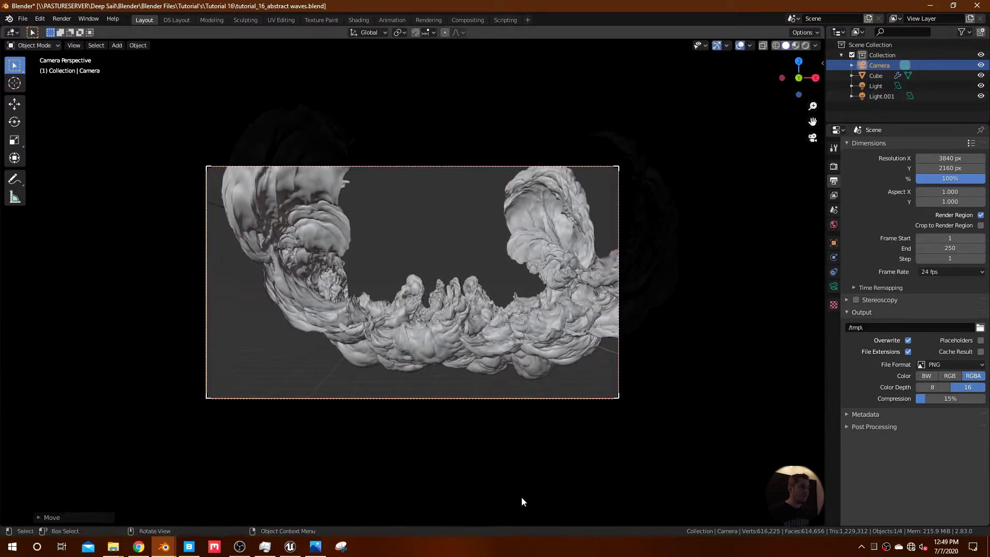
key(r)
key(r)
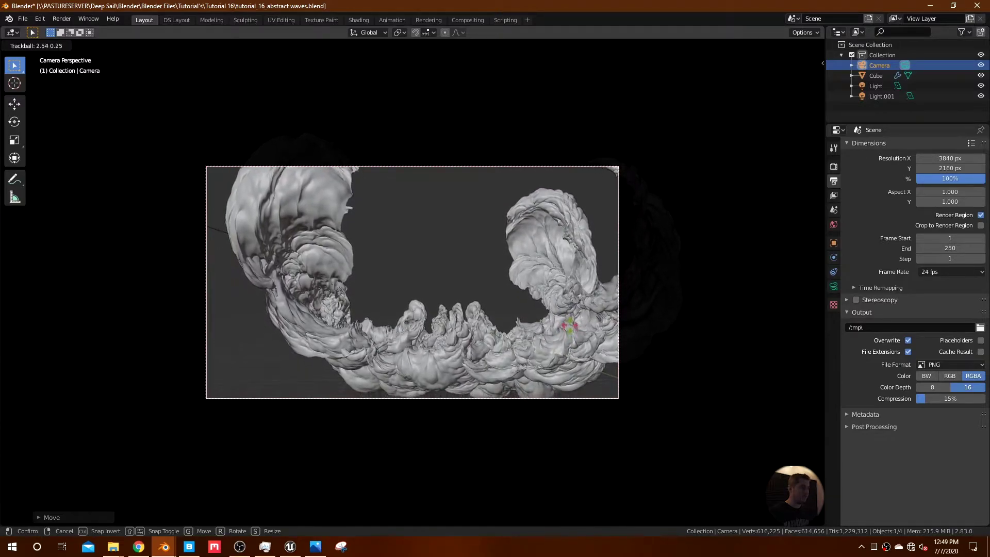
click(567, 317)
key(g)
key(z)
key(z)
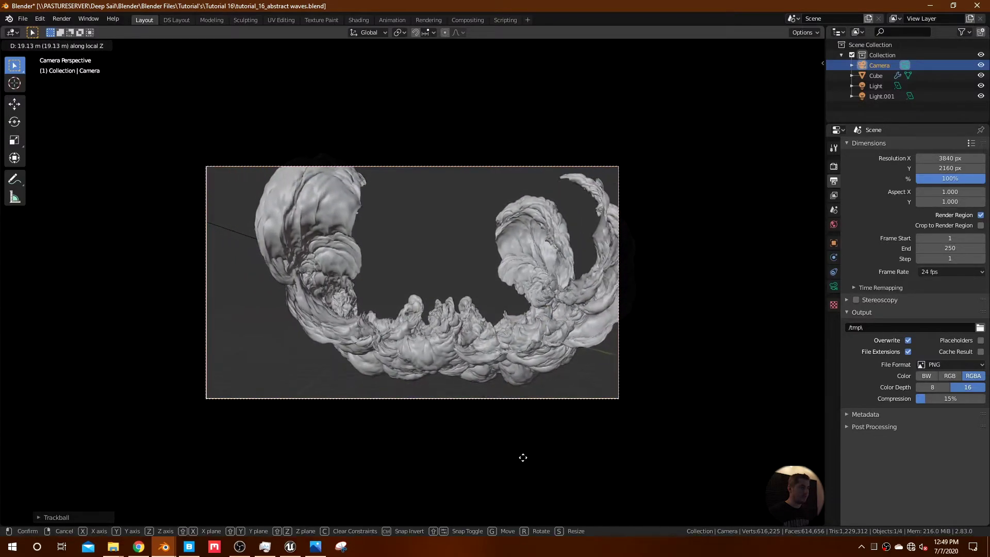
click(519, 466)
Fine-tune the camera's rotation and position until the whole sculpture fits the frame
key(r)
key(r)
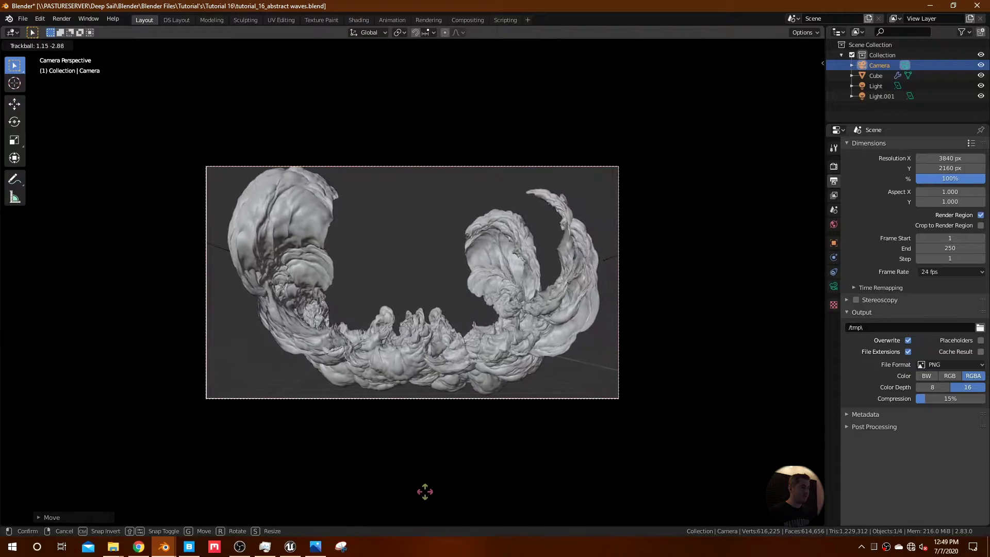
click(459, 430)
key(g)
key(z)
key(z)
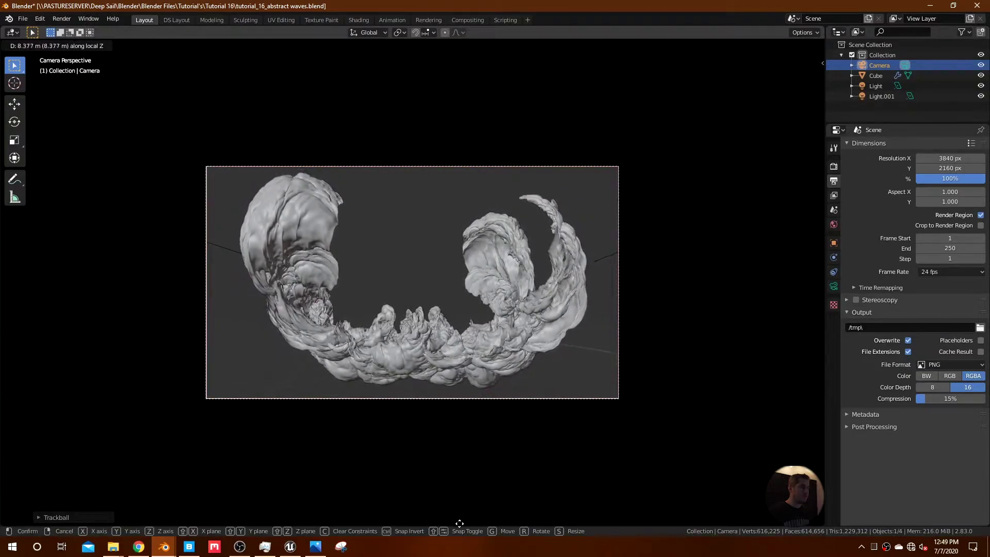
click(467, 510)
key(g)
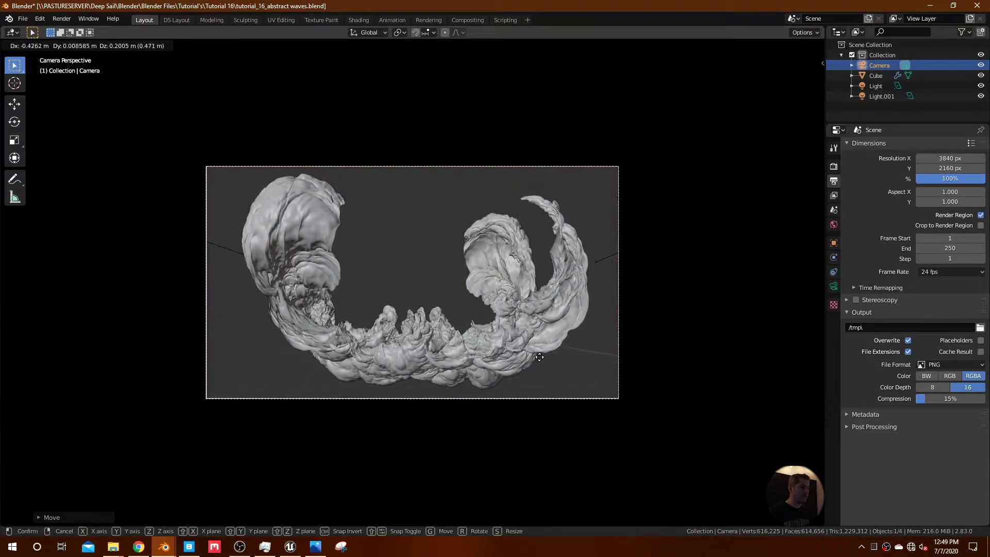
click(483, 346)
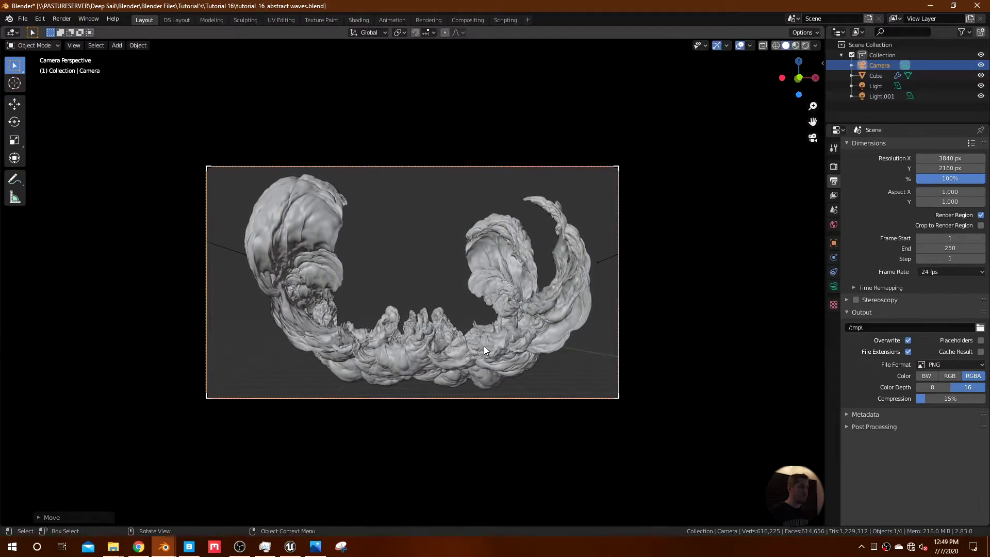
Maximize the Shader Editor and zoom and pan onto the OCEAN material nodes
scroll(484, 351, up, 4)
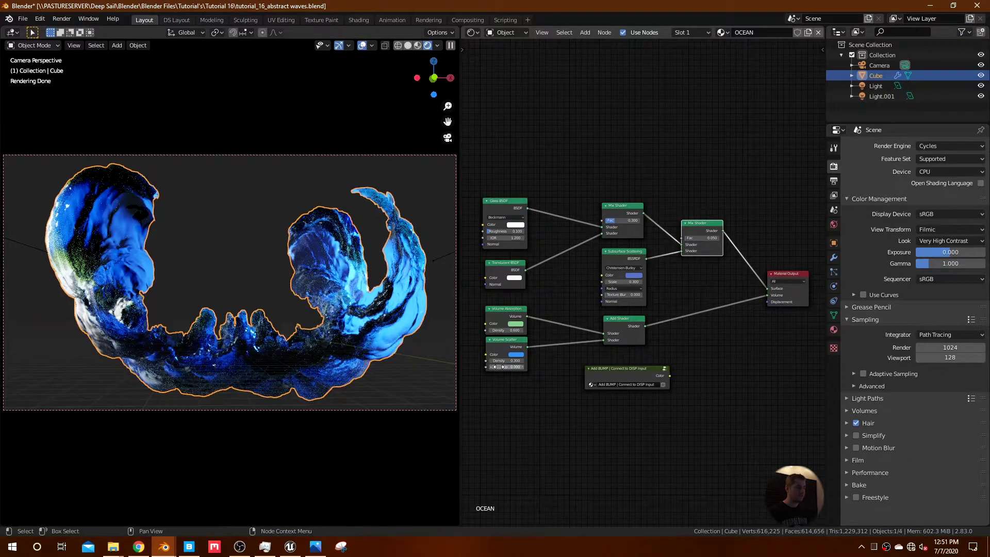
key(ctrl+space)
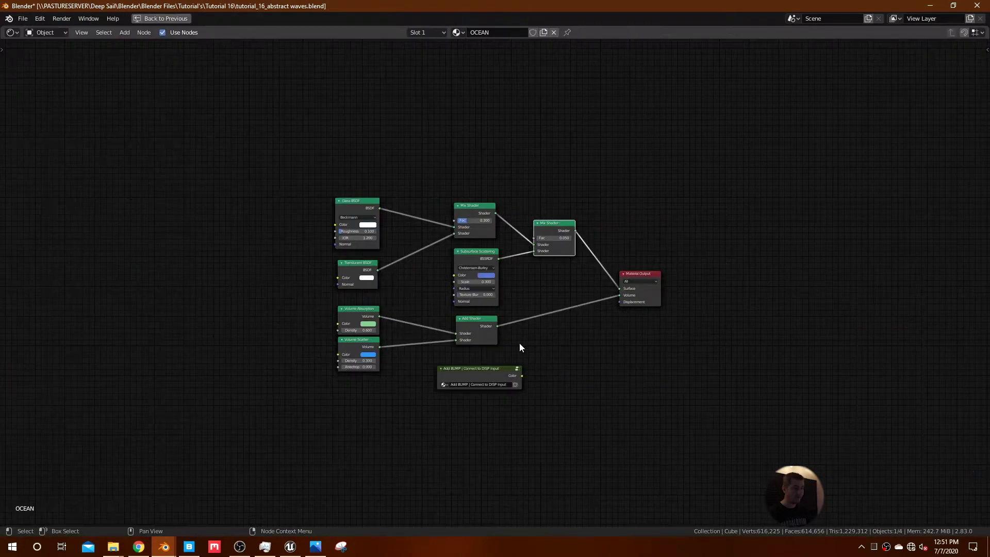
scroll(519, 342, up, 3)
scroll(529, 341, up, 2)
middle_drag(531, 344, 567, 315)
scroll(567, 313, down, 1)
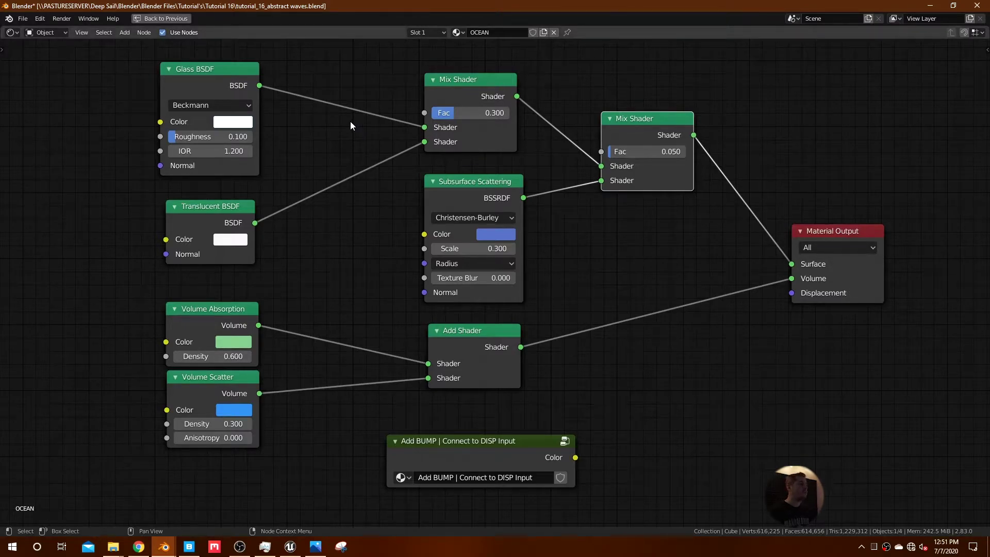
Nudge the Mix Shader and Subsurface Scattering nodes, then enter the Add BUMP node group
click(208, 79)
key(g)
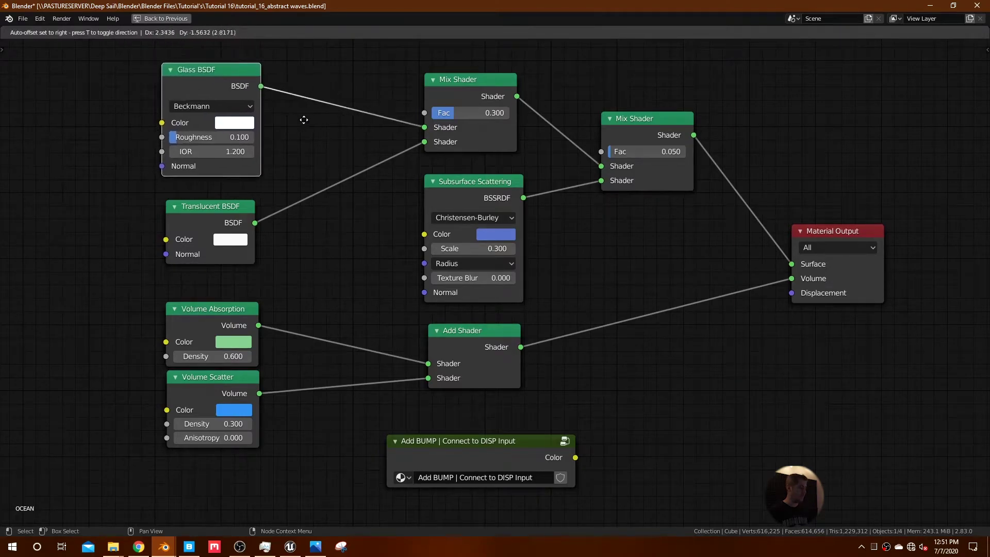
right_click(286, 120)
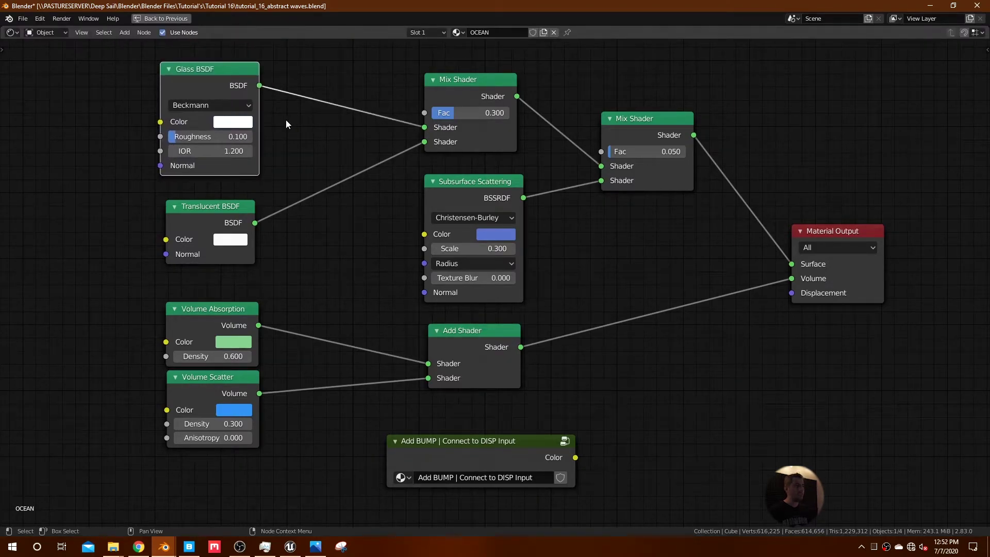
click(490, 89)
drag(494, 89, 498, 92)
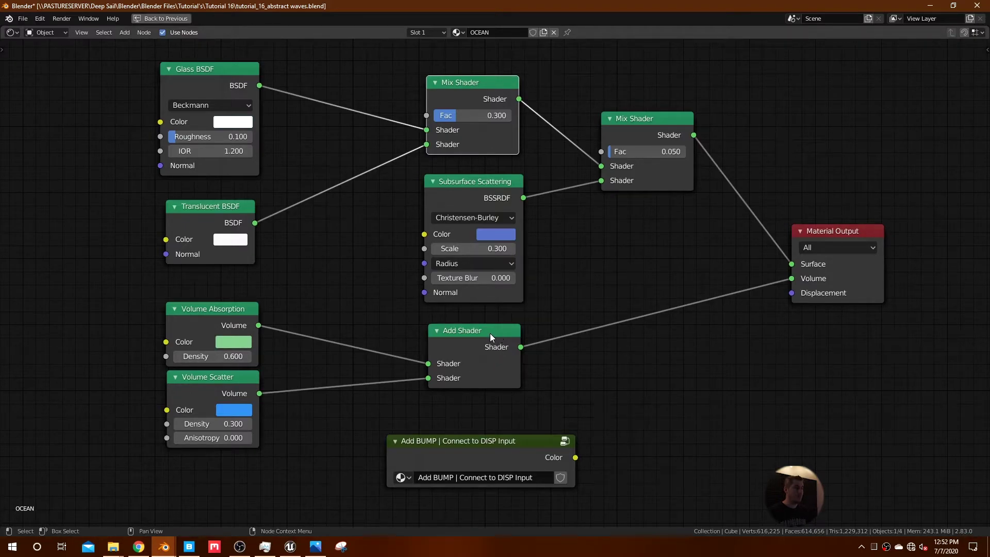
drag(477, 181, 476, 180)
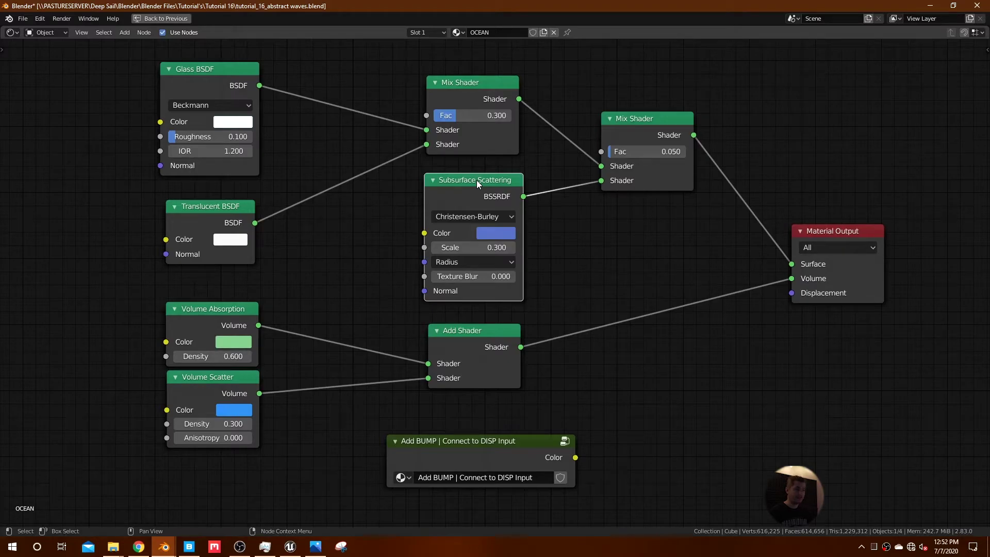
click(487, 436)
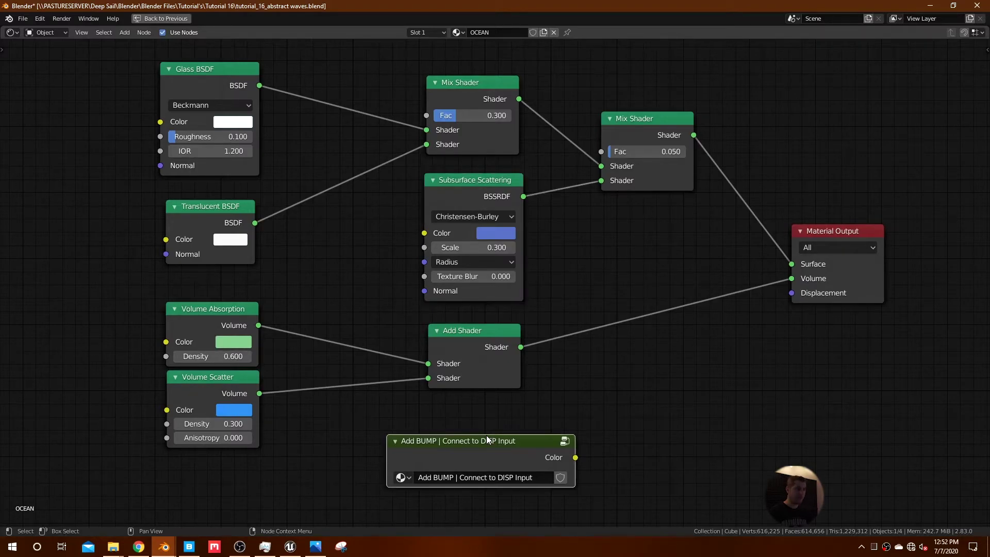
key(Tab)
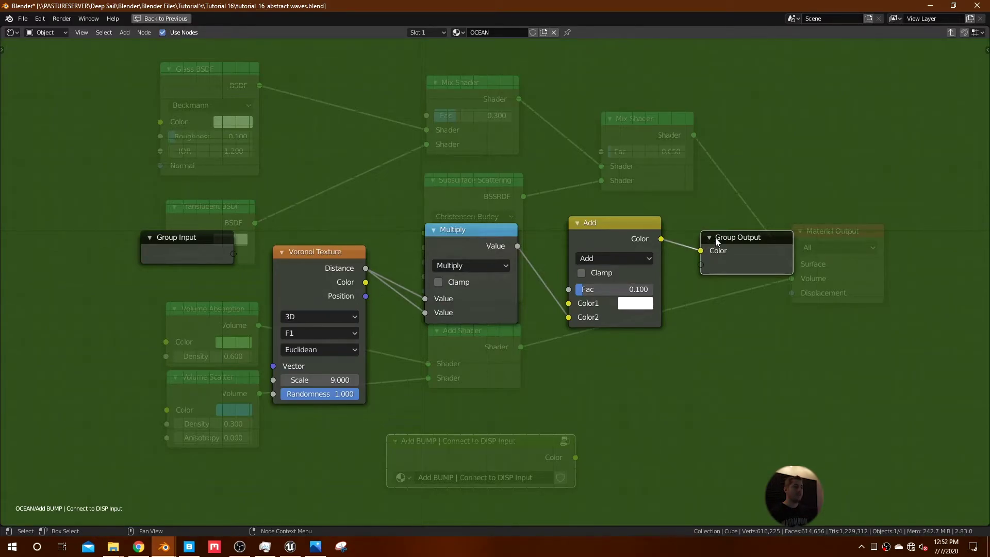
Exit the Add BUMP group, frame all nodes, and move Material Output up-left
key(Tab)
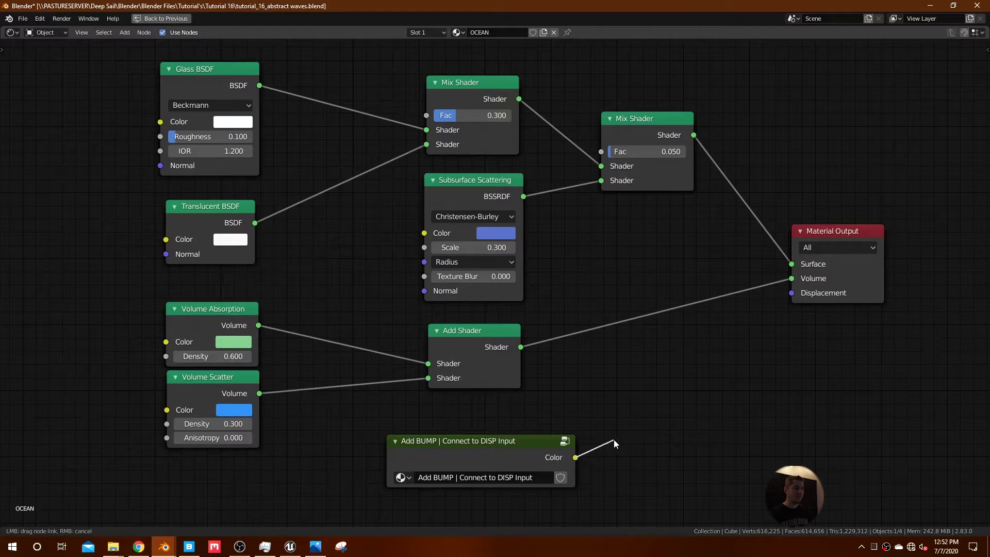
click(542, 454)
key(Tab)
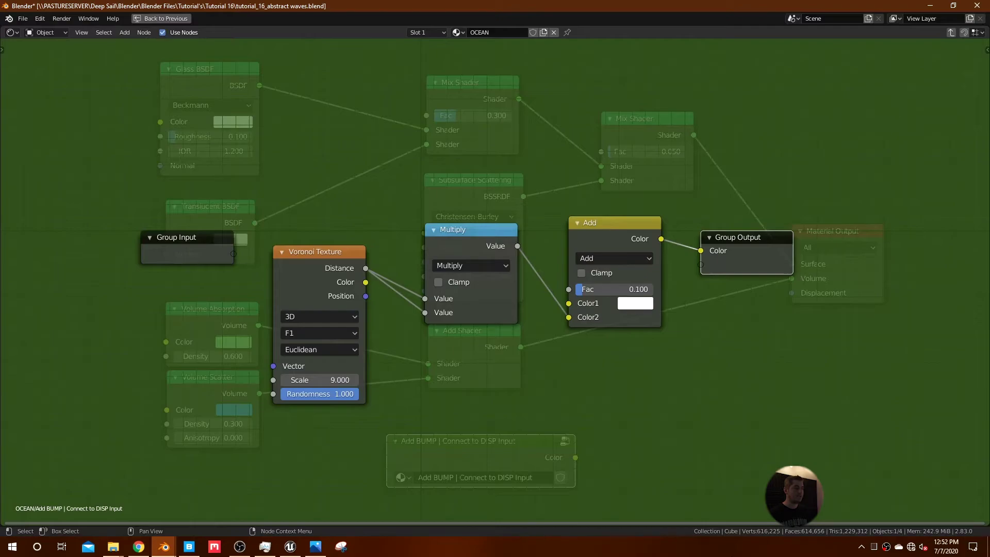
key(Tab)
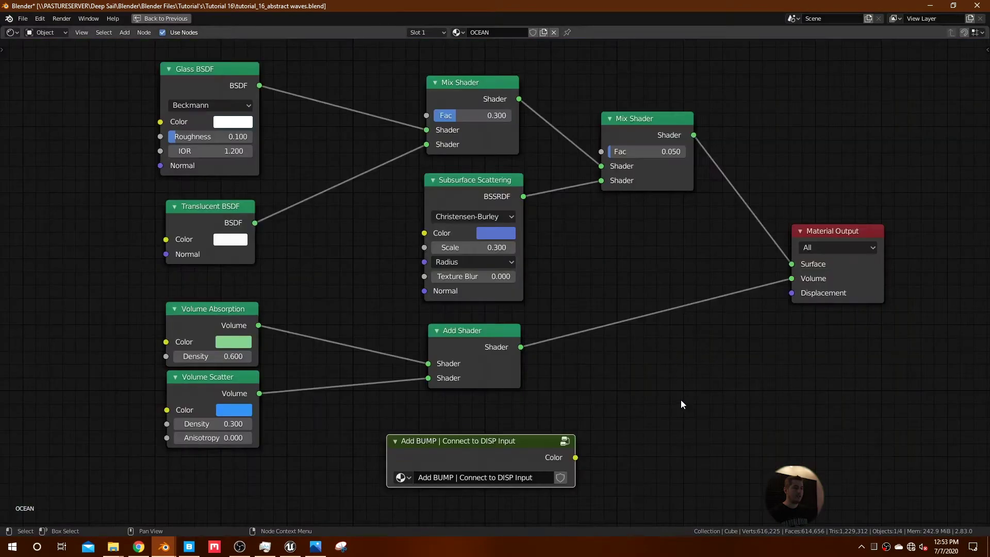
key(Home)
drag(800, 239, 783, 221)
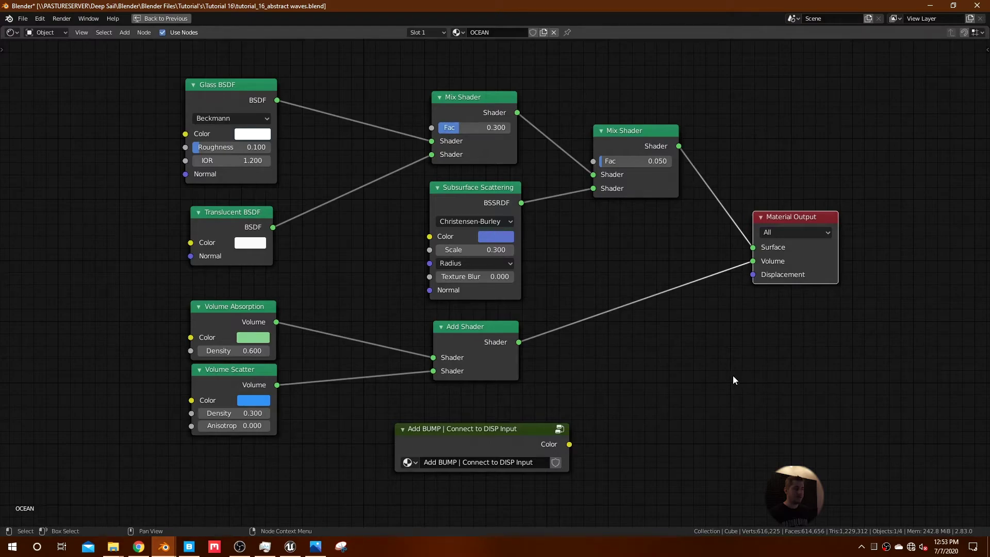
key(ctrl)
Restore the split layout, select the camera, and expand the 3D viewport over the node editor
key(ctrl+space)
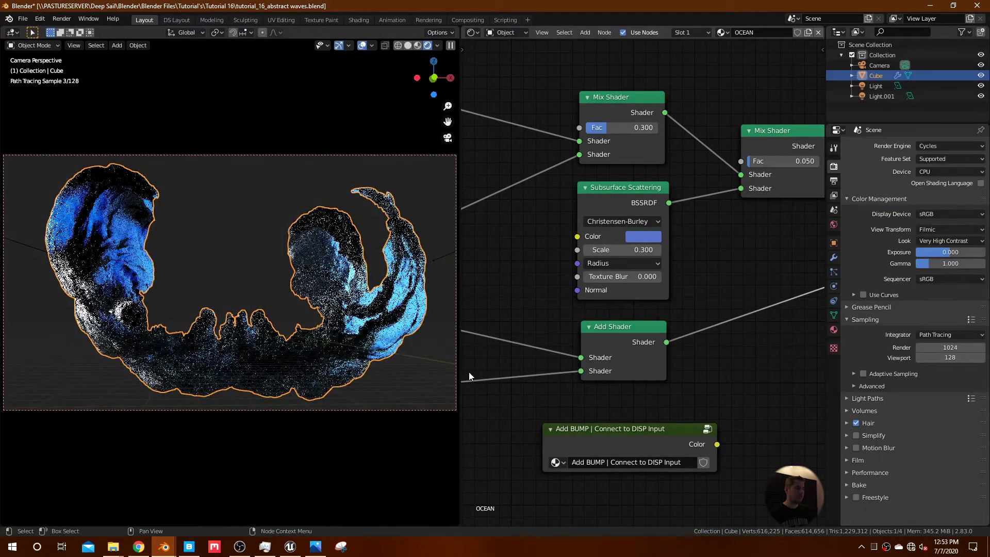
click(373, 156)
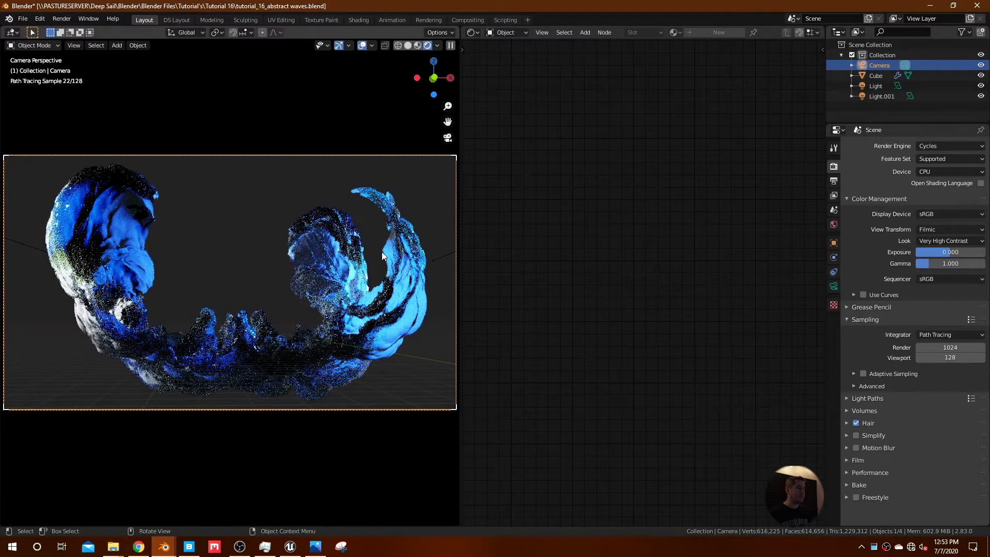
drag(460, 27, 593, 154)
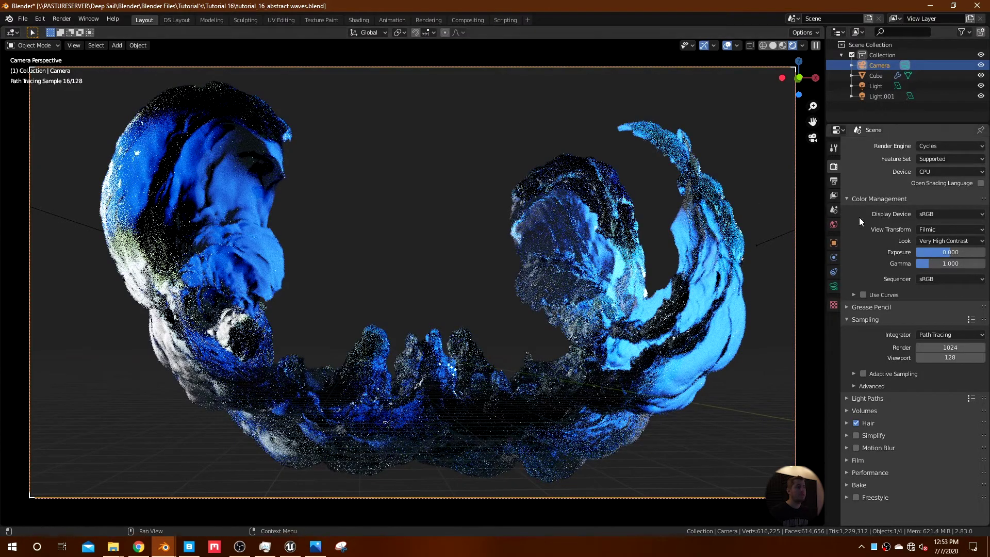
Set the World background color to black and hide the viewport overlays
click(834, 225)
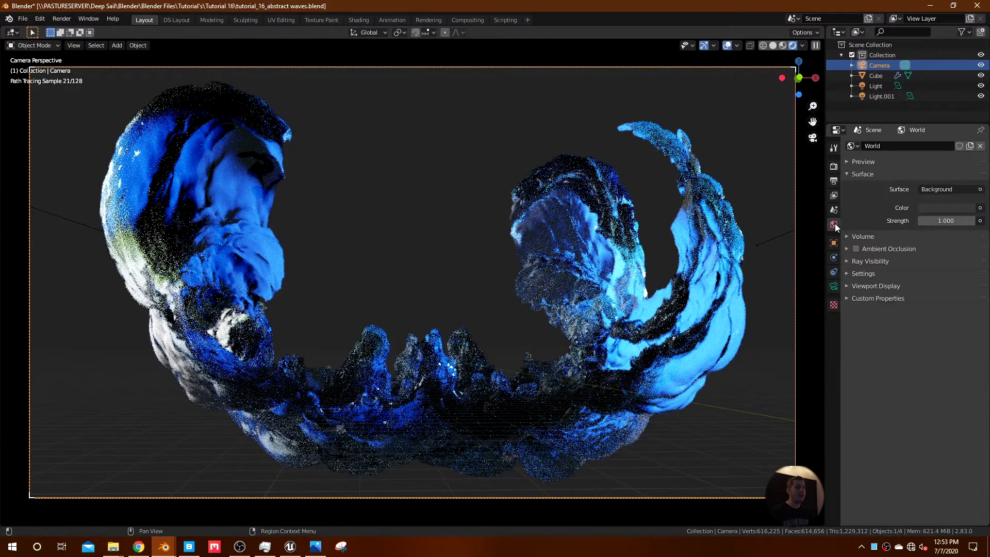
click(936, 208)
click(962, 134)
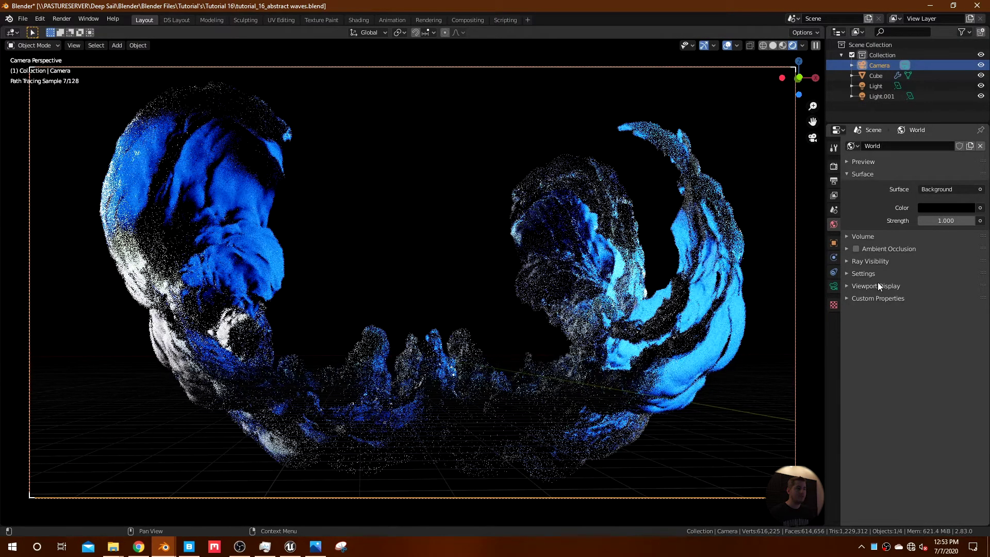
click(728, 46)
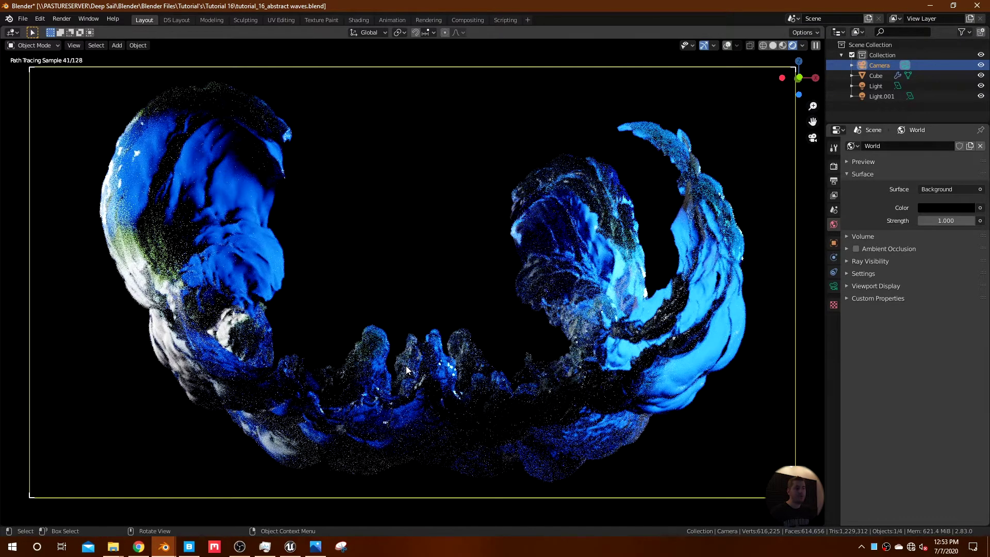
Show the camera's clipping limits, turn overlays back on, and scale the camera up
click(833, 288)
click(894, 310)
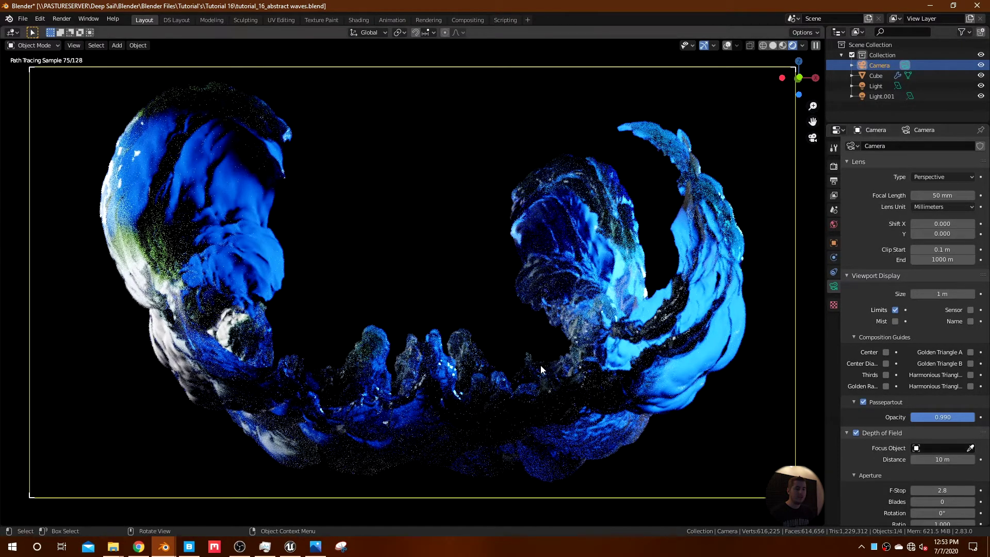
middle_drag(540, 365, 512, 384)
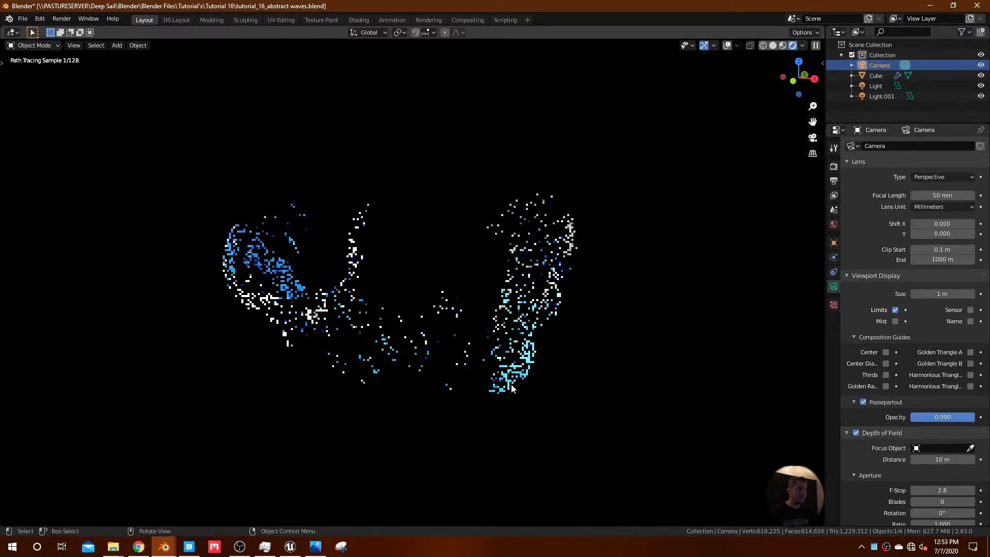
click(726, 46)
scroll(639, 404, down, 3)
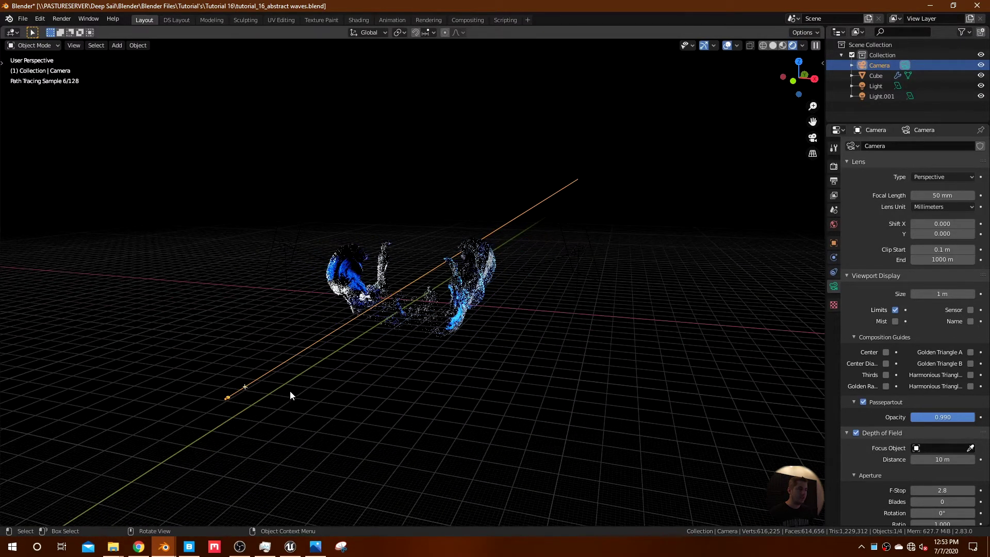
key(s)
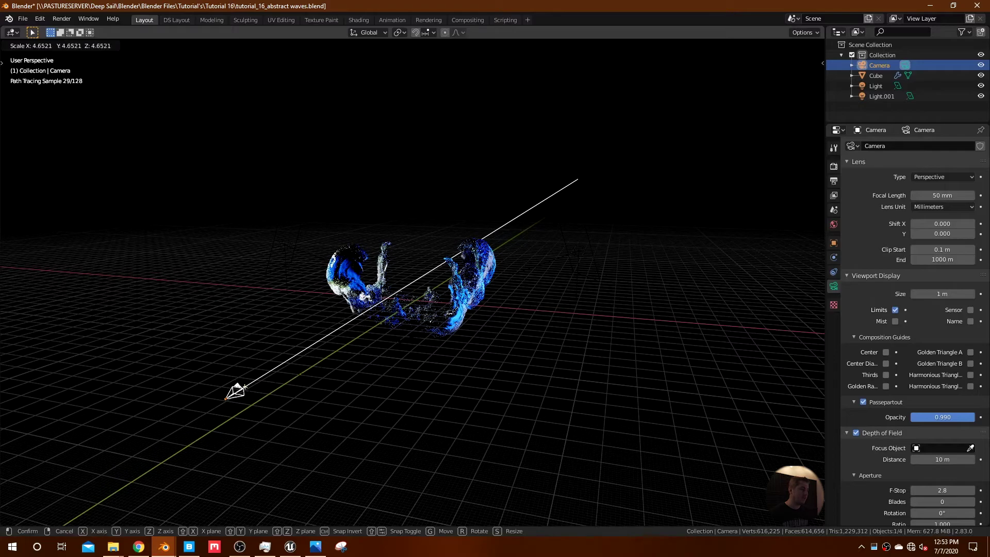
click(405, 339)
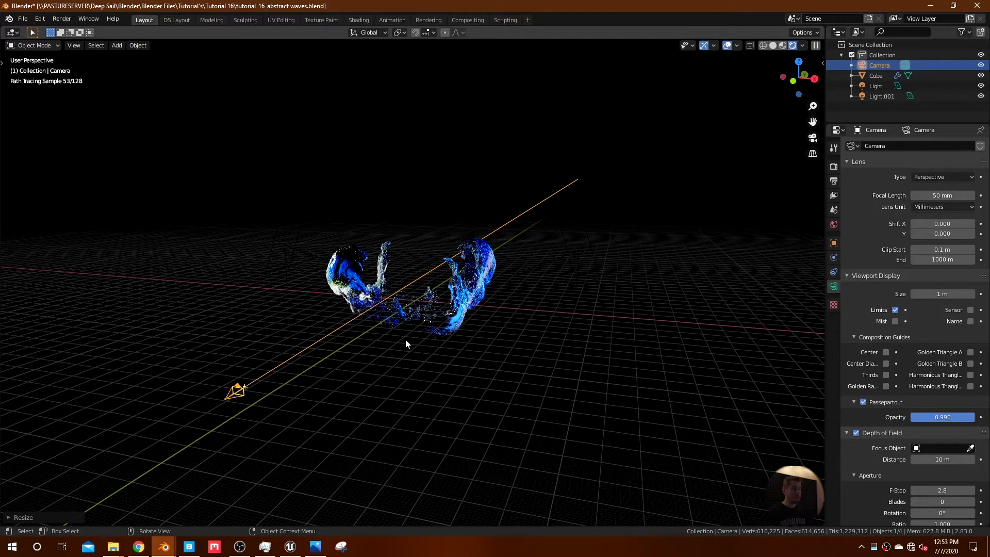
middle_drag(405, 338, 340, 374)
Set the depth of field focus distance to 147 m and view through the camera
drag(937, 459, 972, 459)
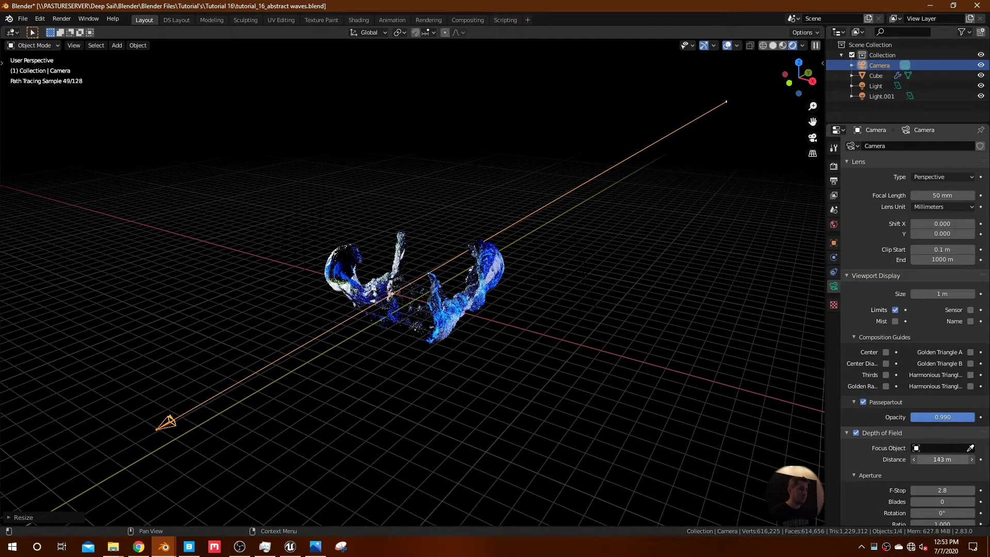
scroll(534, 385, up, 8)
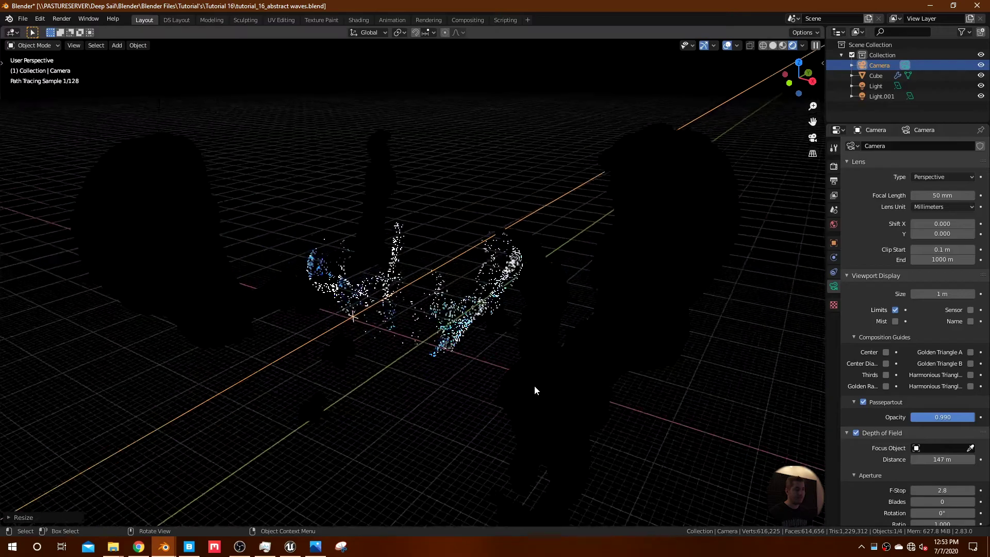
middle_drag(528, 398, 313, 309)
key(KP_0)
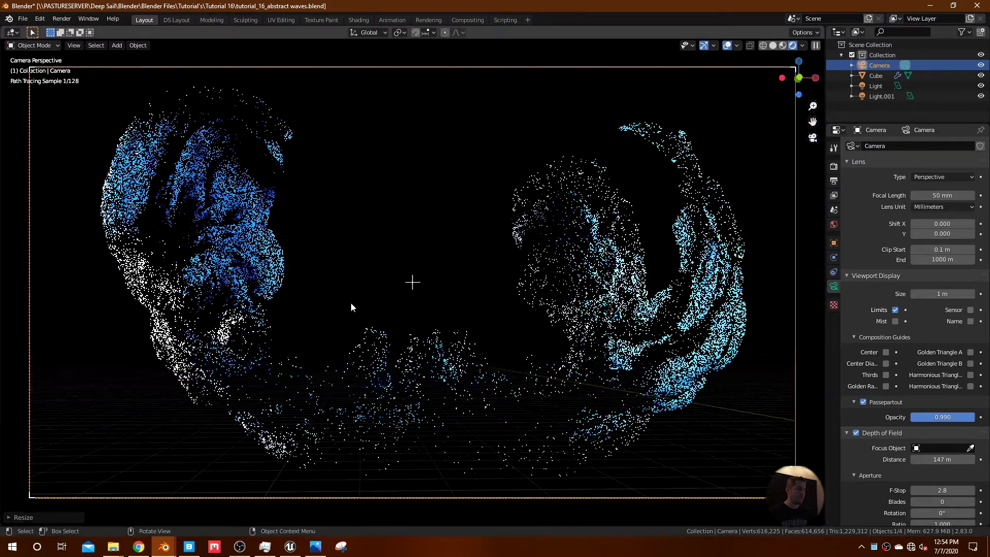
Lower the camera F-Stop to 0.001 for strong depth of field blur
drag(942, 490, 912, 490)
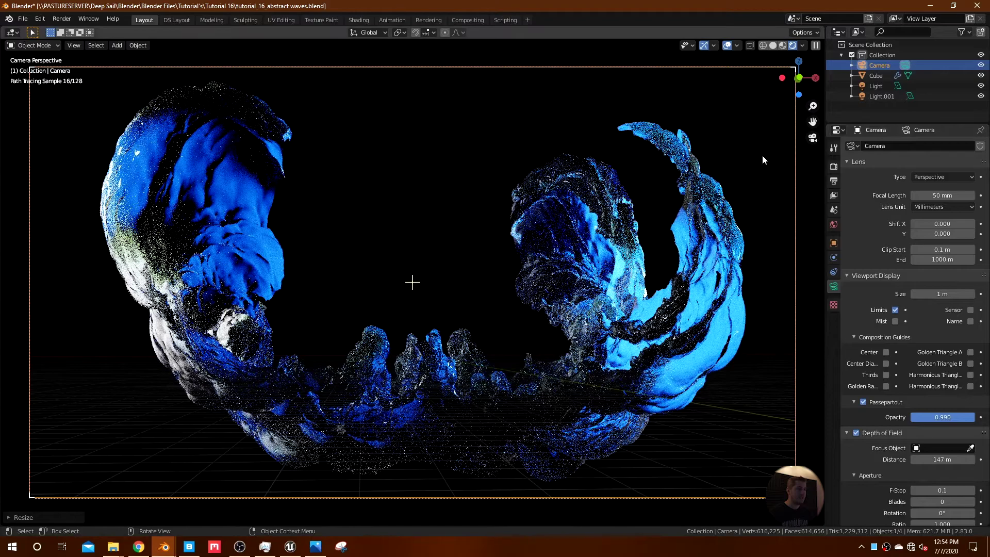
click(949, 490)
text(0.01)
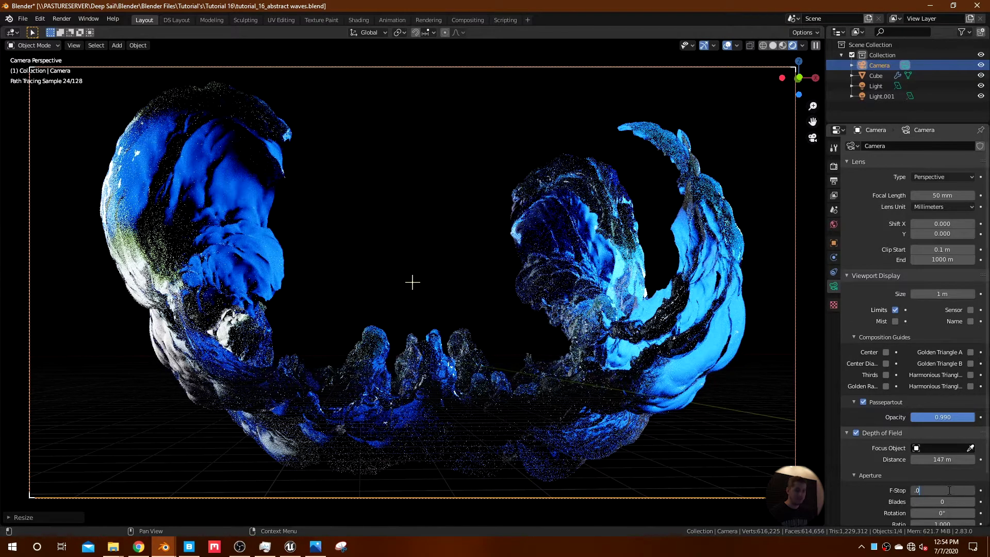
key(Return)
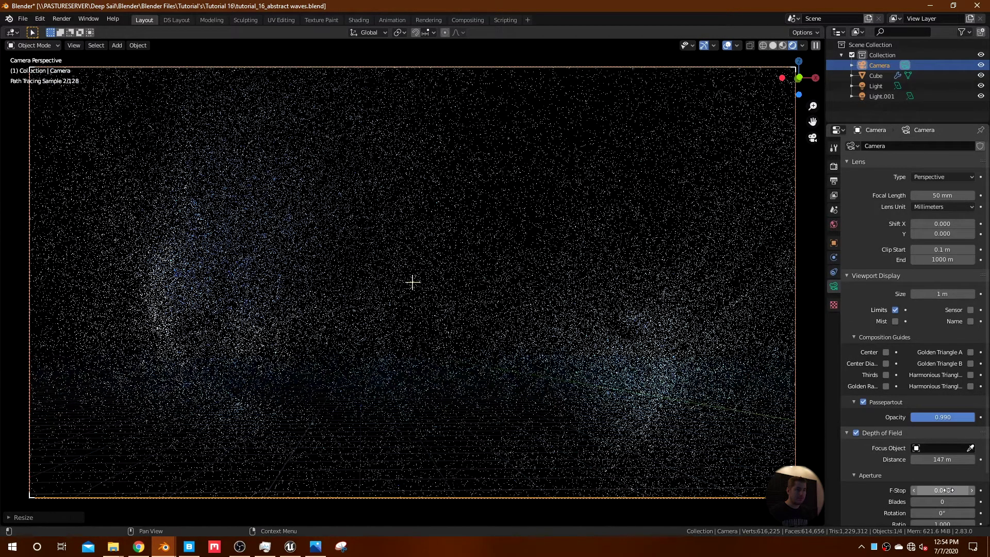
click(949, 490)
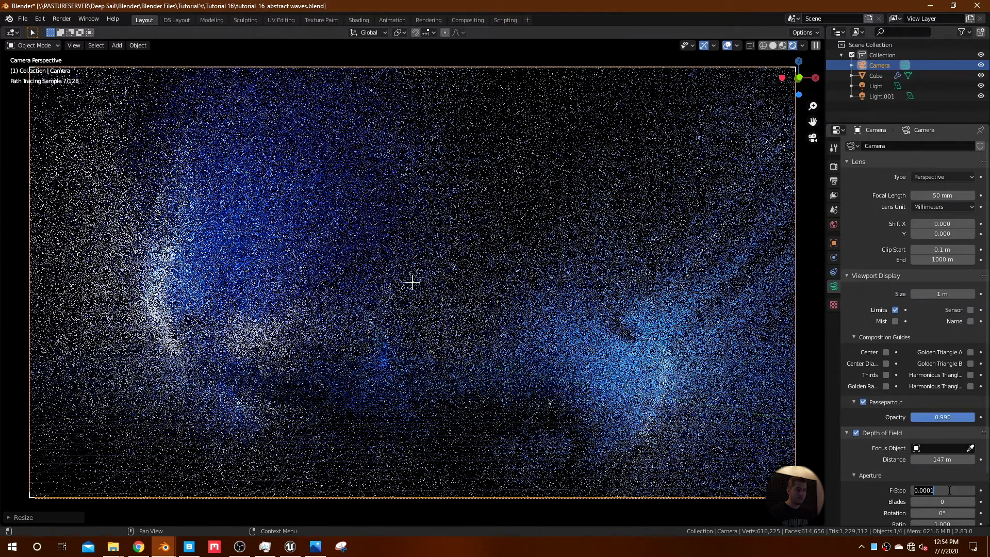
key(ctrl+a)
text(0.001)
key(Return)
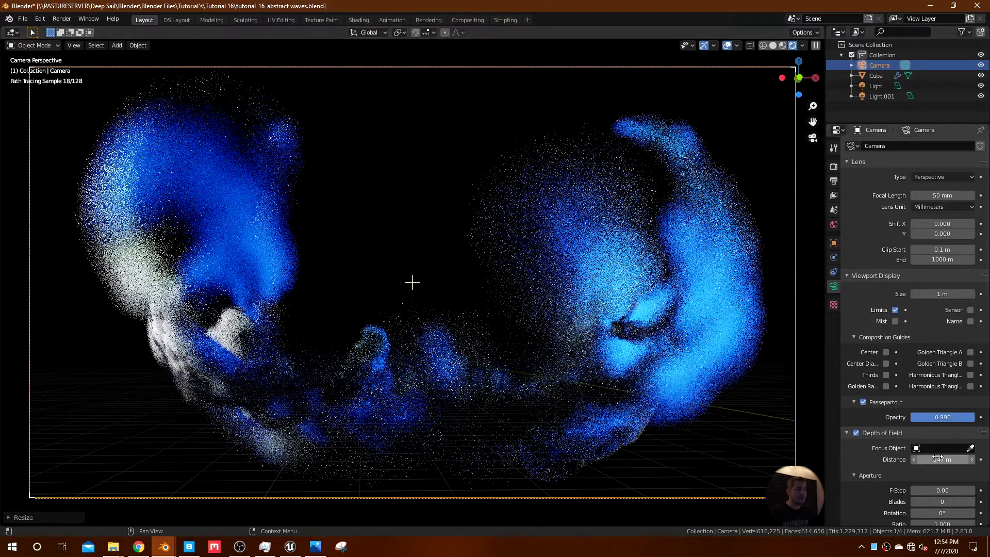
click(943, 489)
text(0.001)
key(Return)
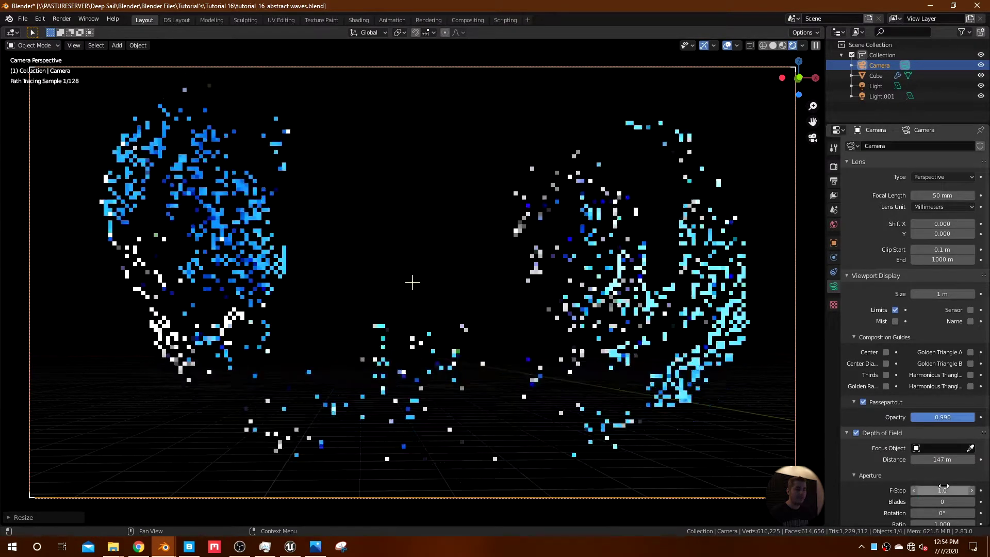
Select the wave mesh, hide overlays, and raise the Ocean modifier Random Seed from 4 to 5
click(708, 318)
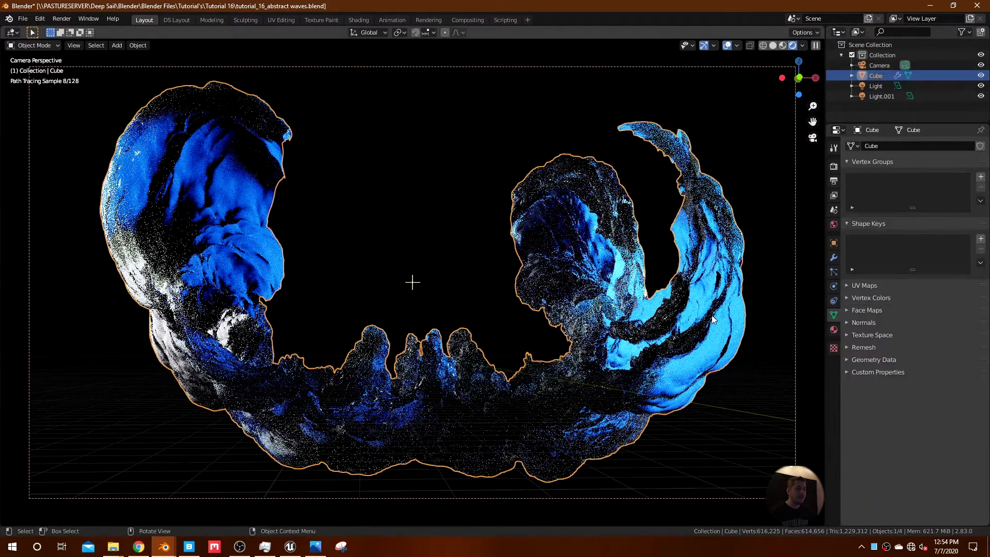
click(727, 45)
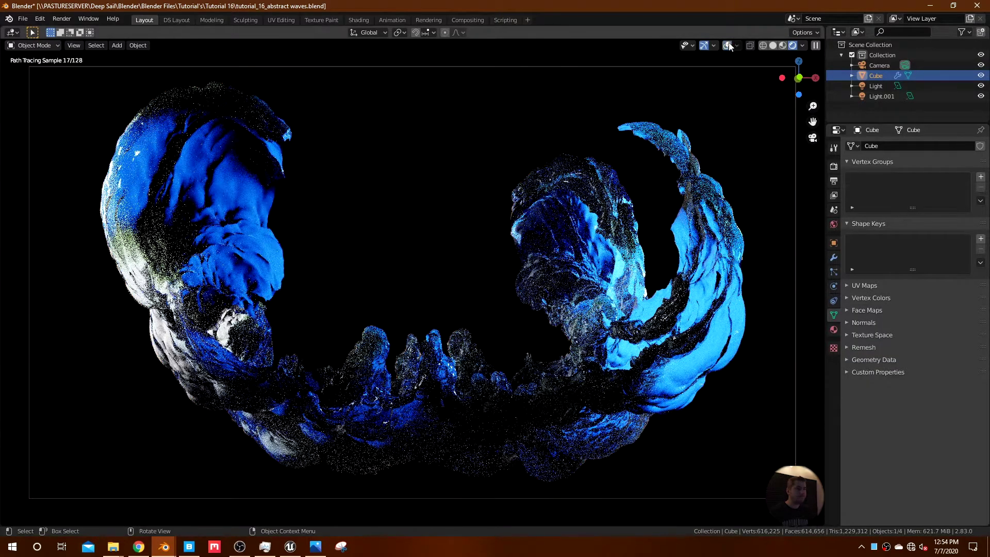
click(834, 259)
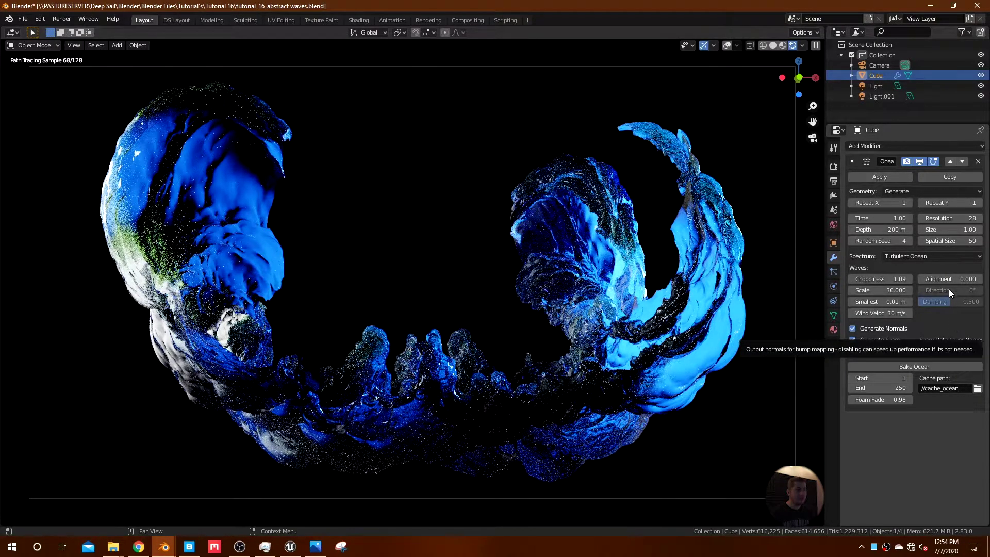
click(909, 240)
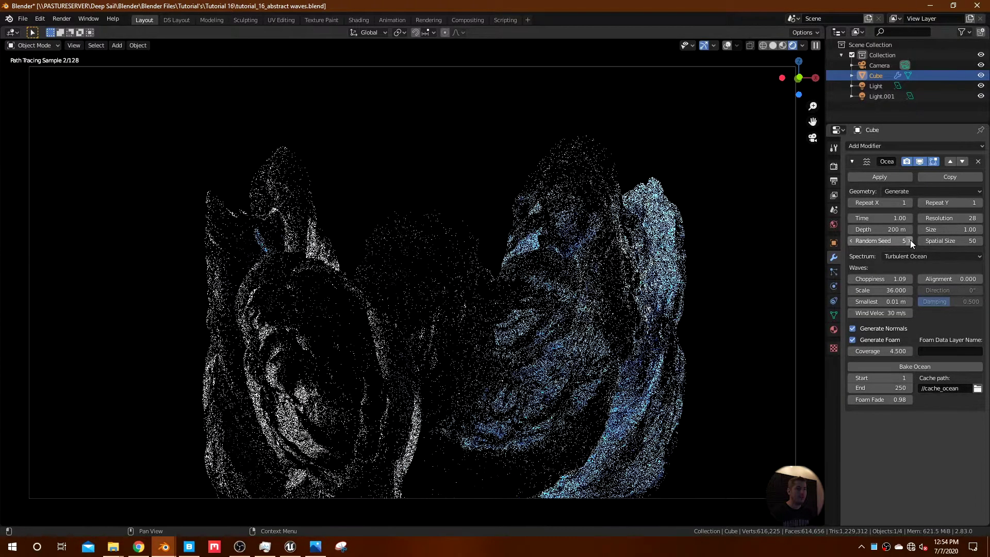